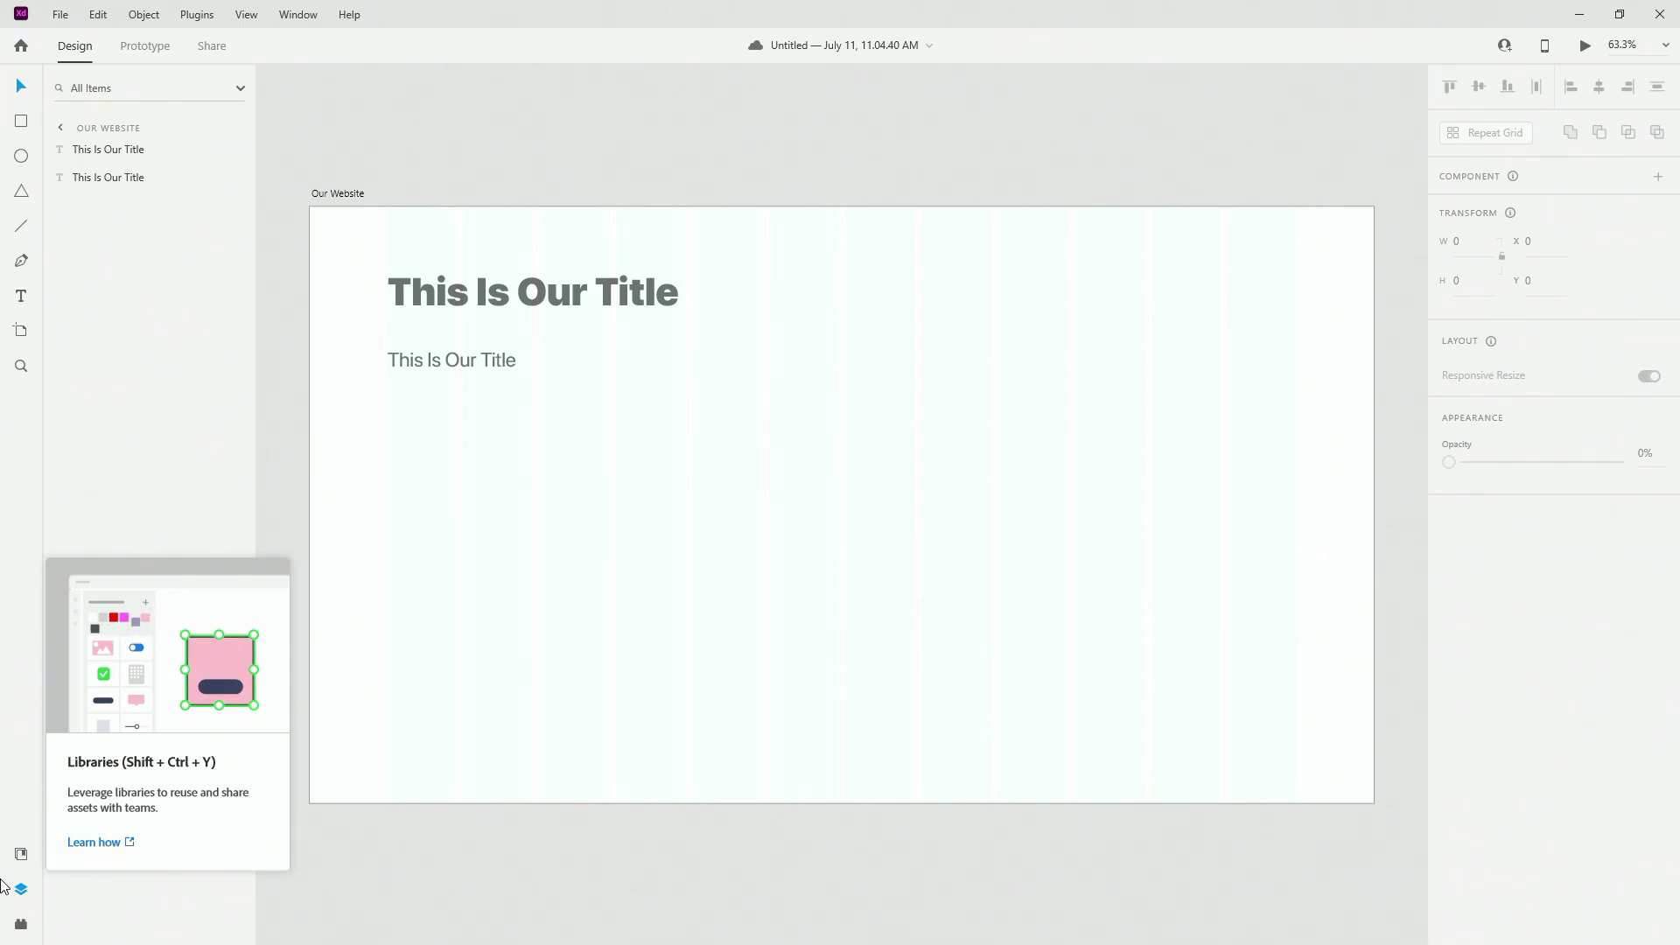
{"action": "left_click", "coordinate": [21, 854]}
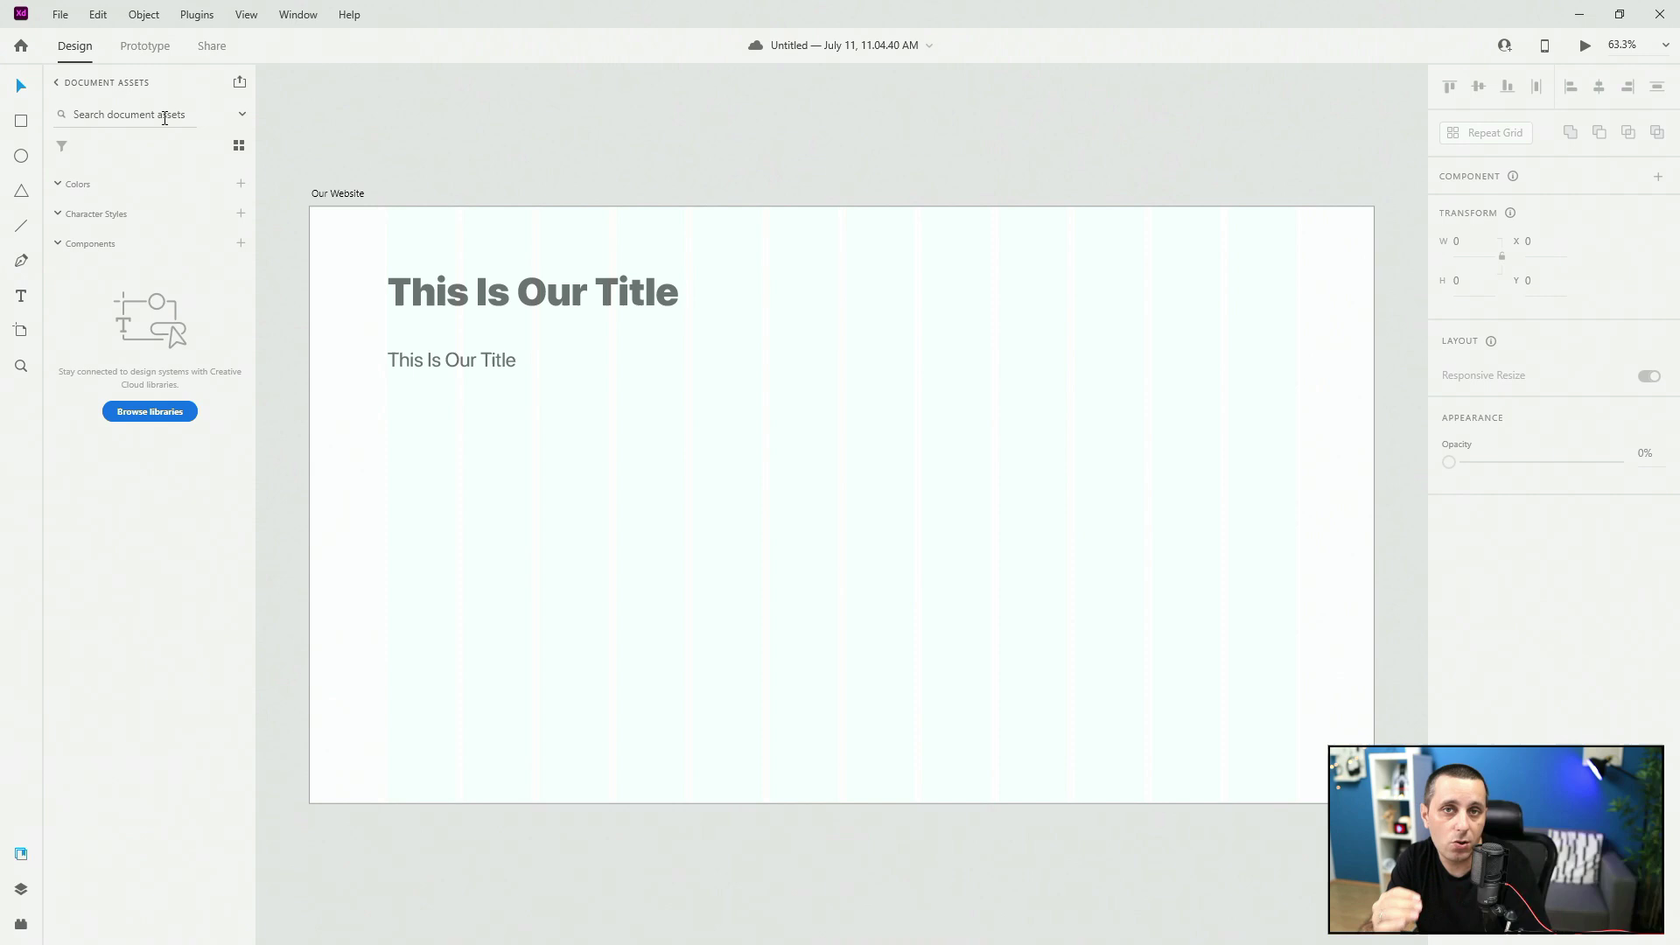
{"action": "left_click", "coordinate": [244, 118]}
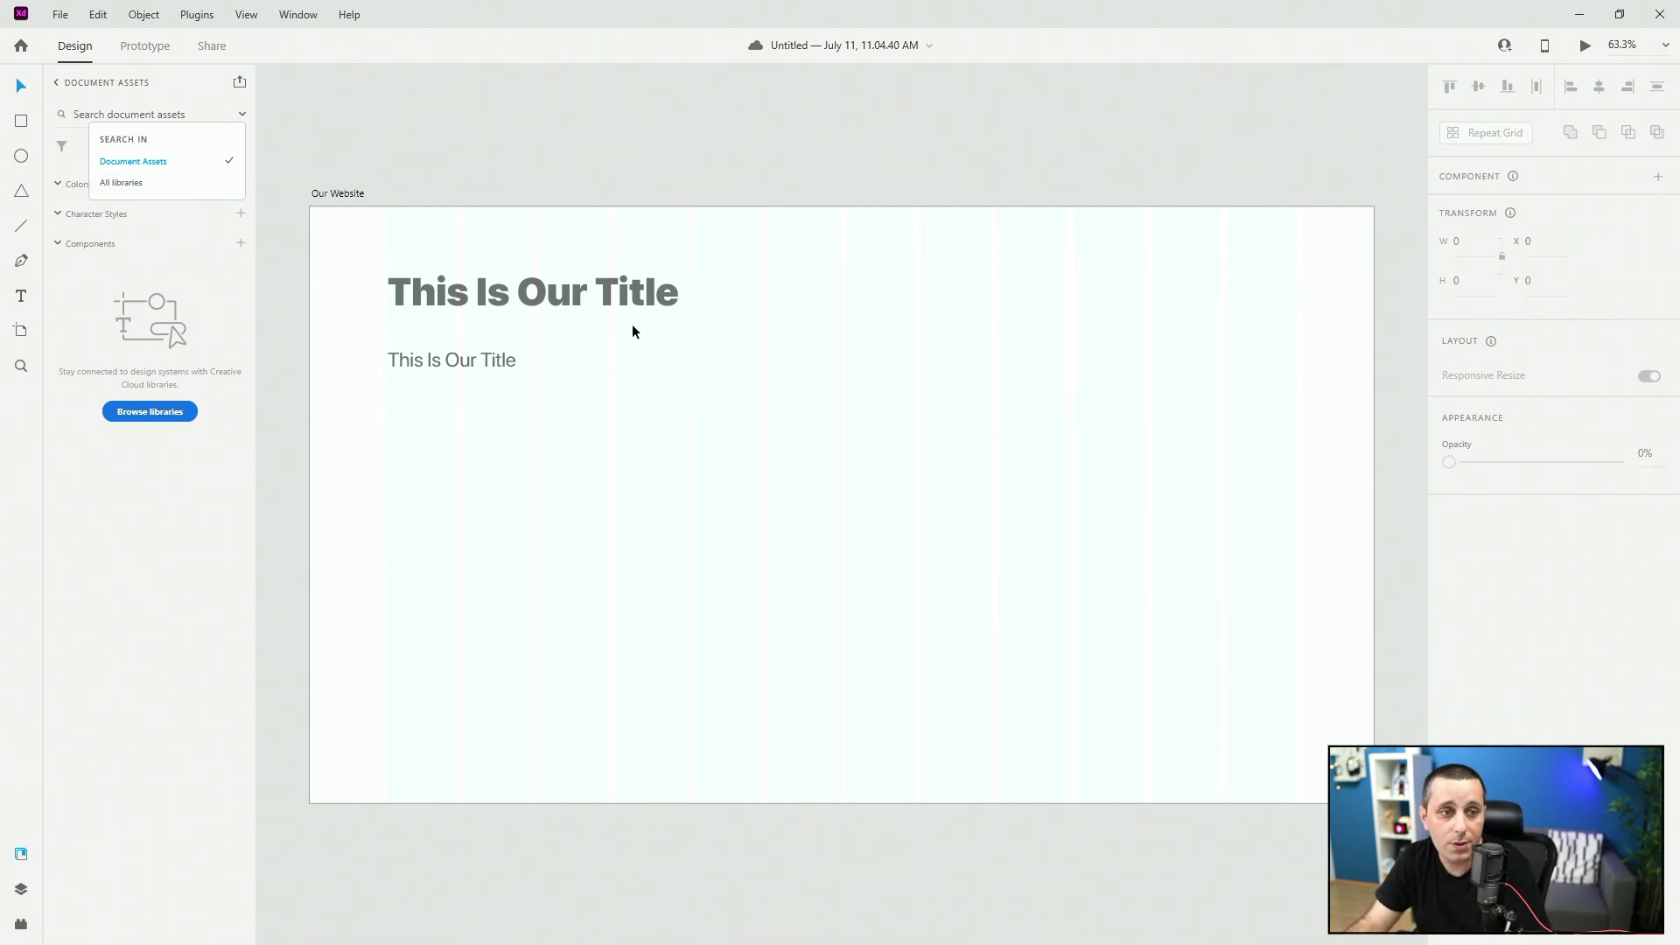
{"action": "left_click", "coordinate": [242, 116]}
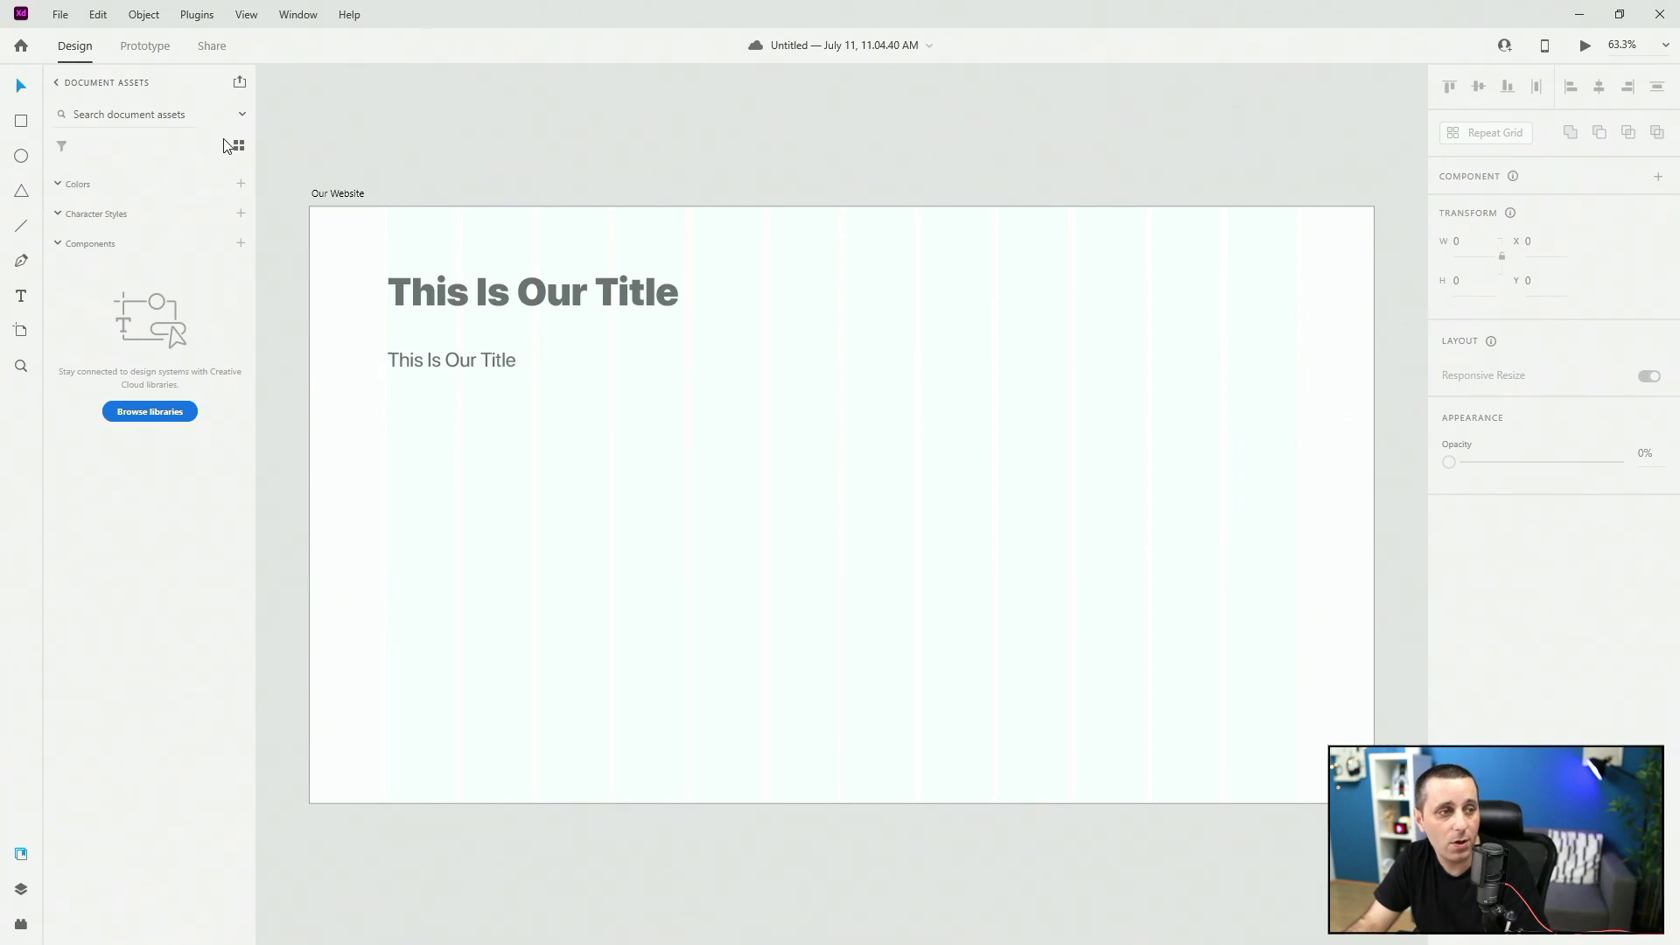
{"action": "left_click", "coordinate": [242, 150]}
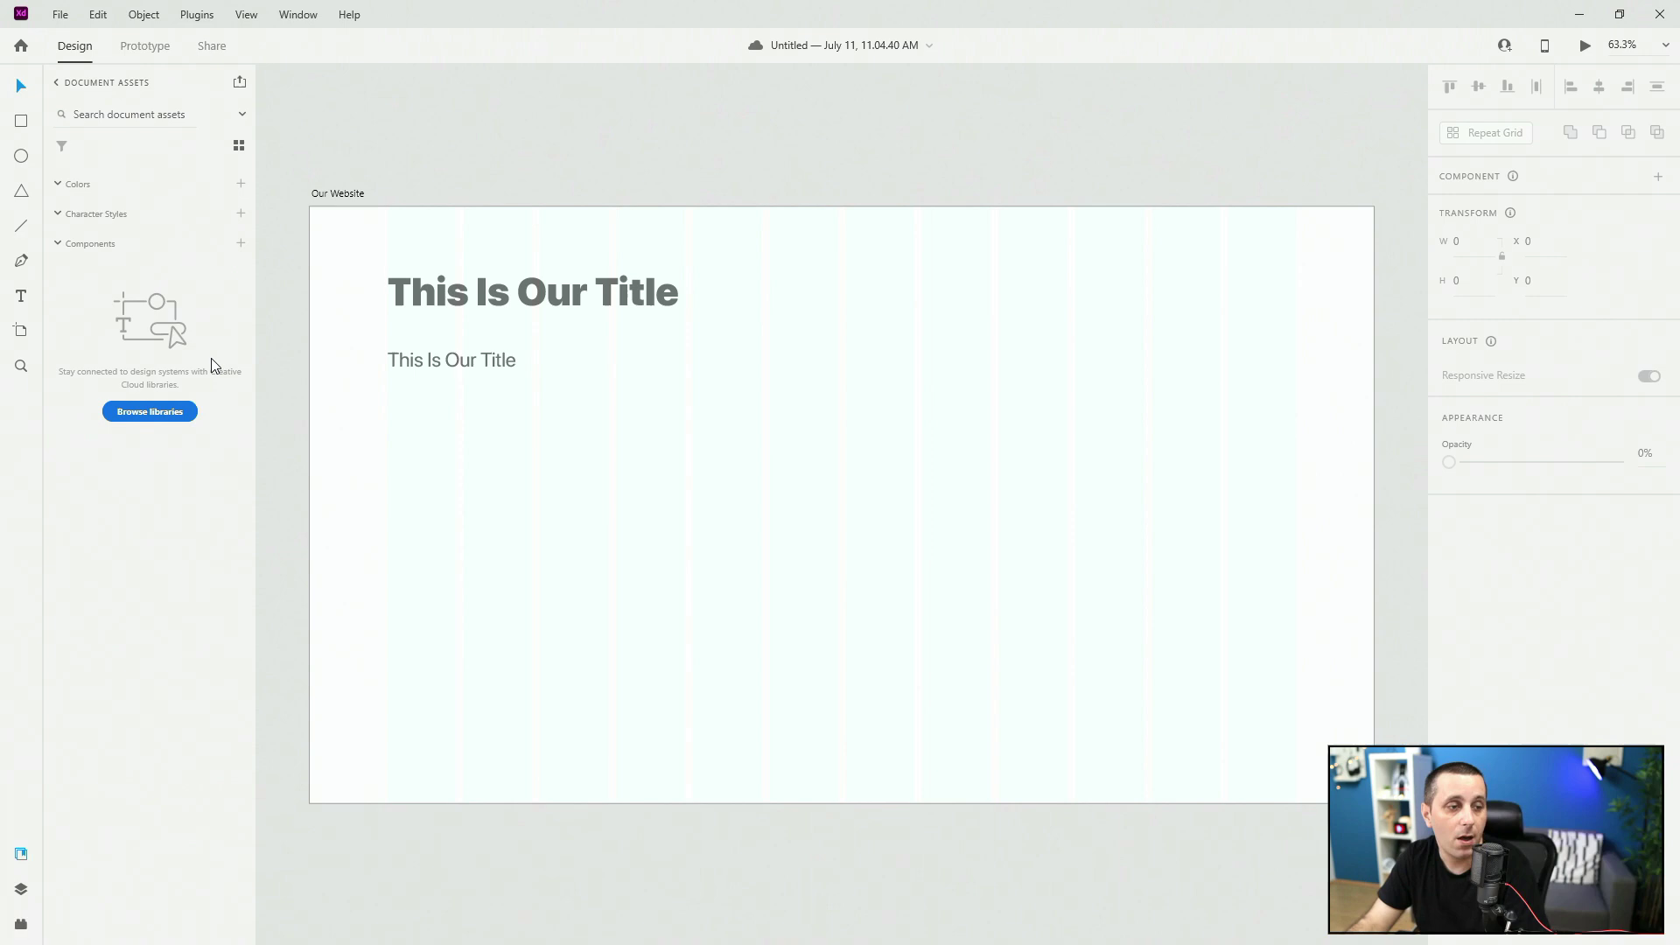
Darken the large title's fill to #292929 and add that colour to Document Assets.
{"action": "left_click", "coordinate": [627, 287]}
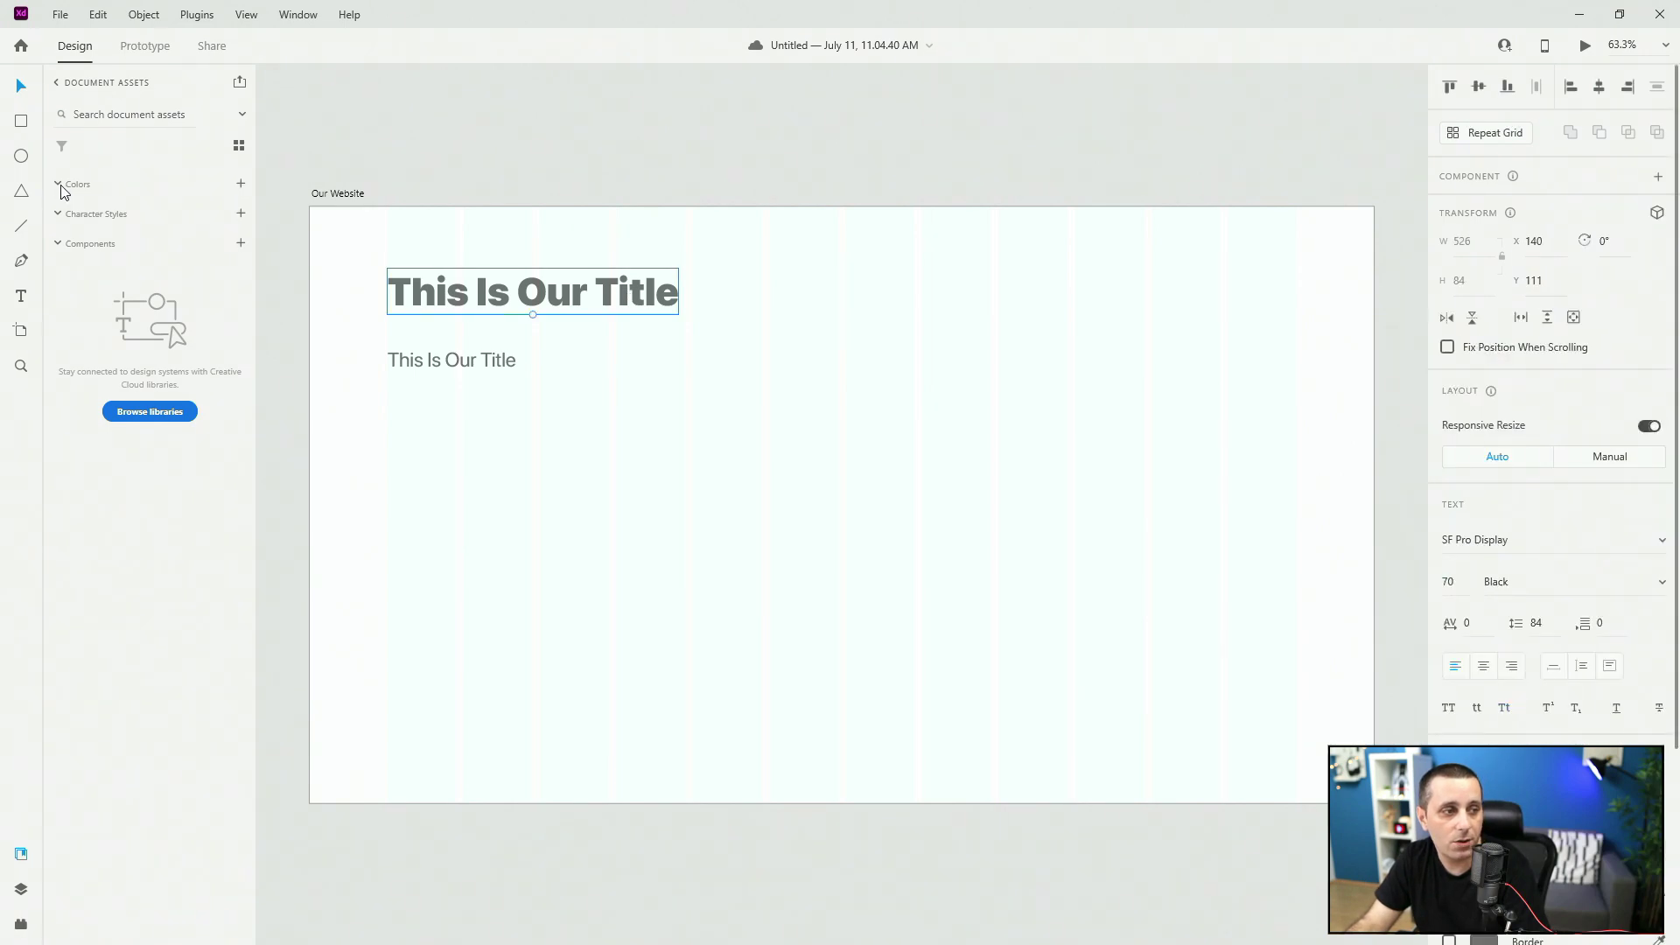
{"action": "left_click", "coordinate": [1485, 910]}
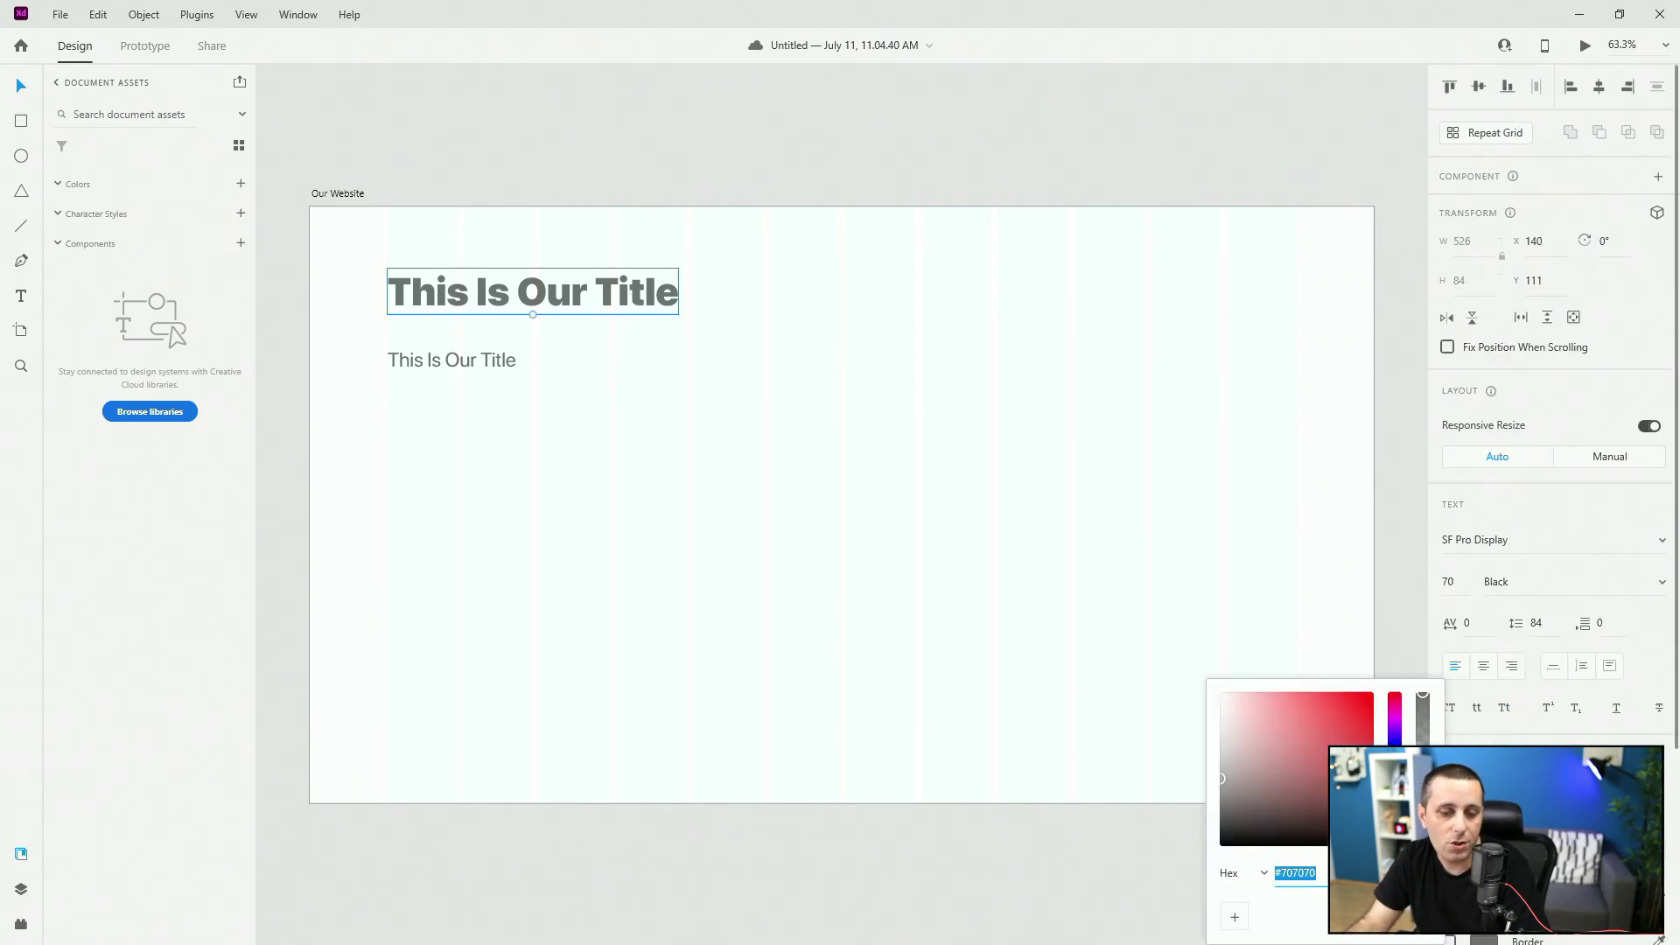
{"action": "left_click_drag", "start_coordinate": [1221, 779], "coordinate": [1184, 822]}
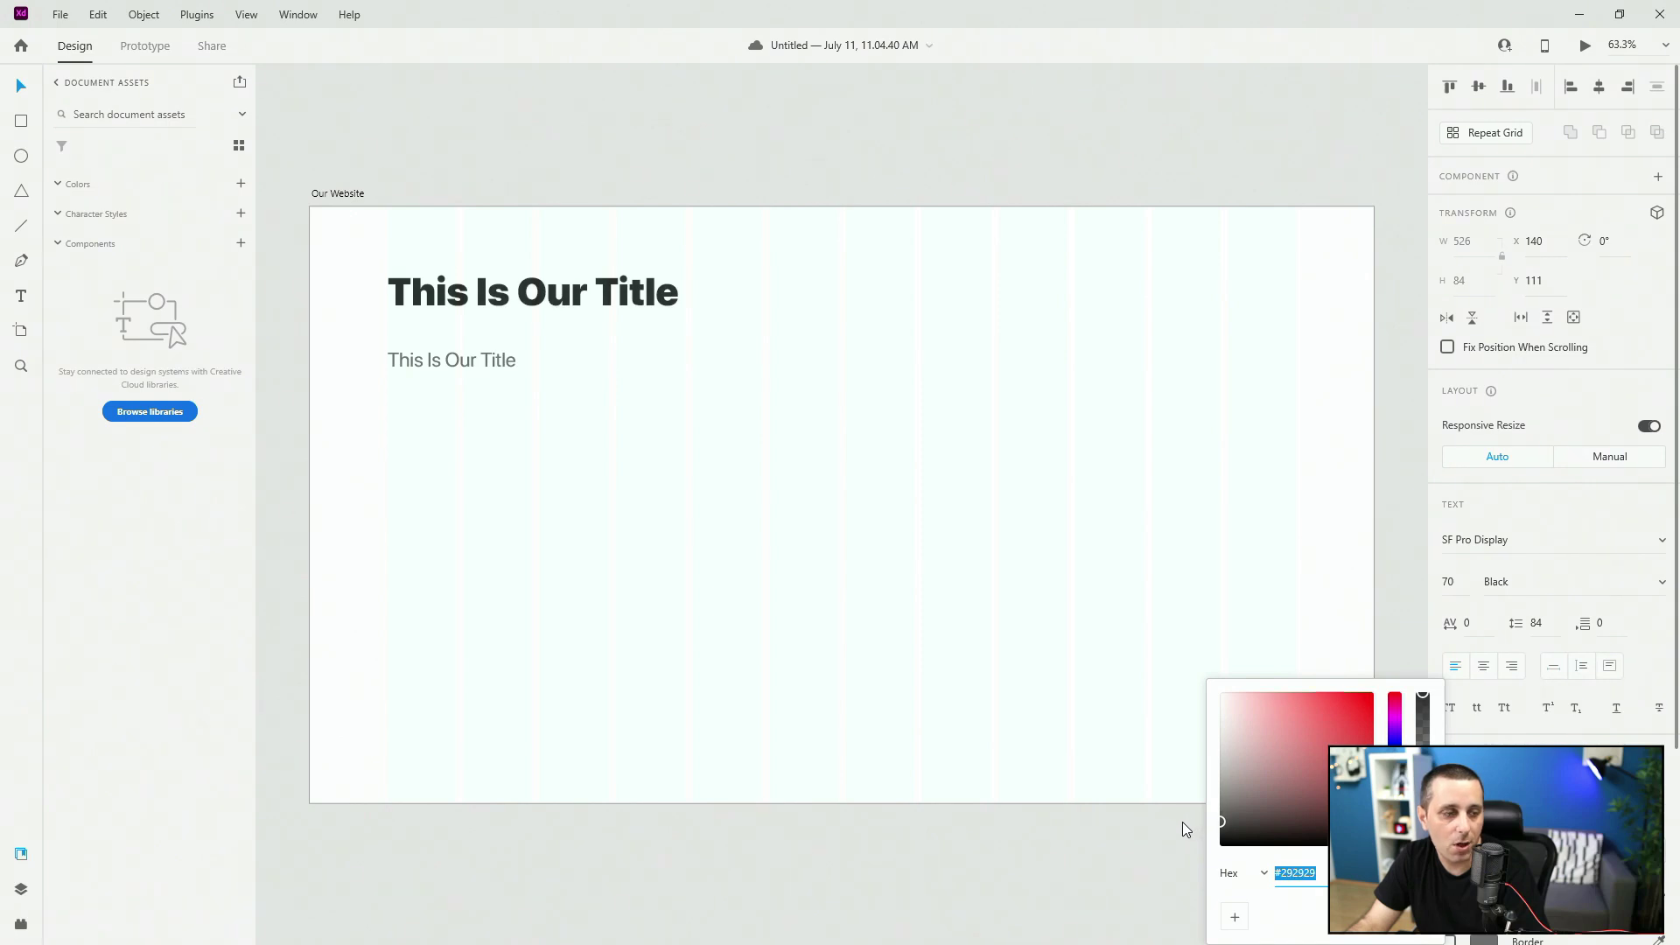
{"action": "left_click", "coordinate": [241, 186]}
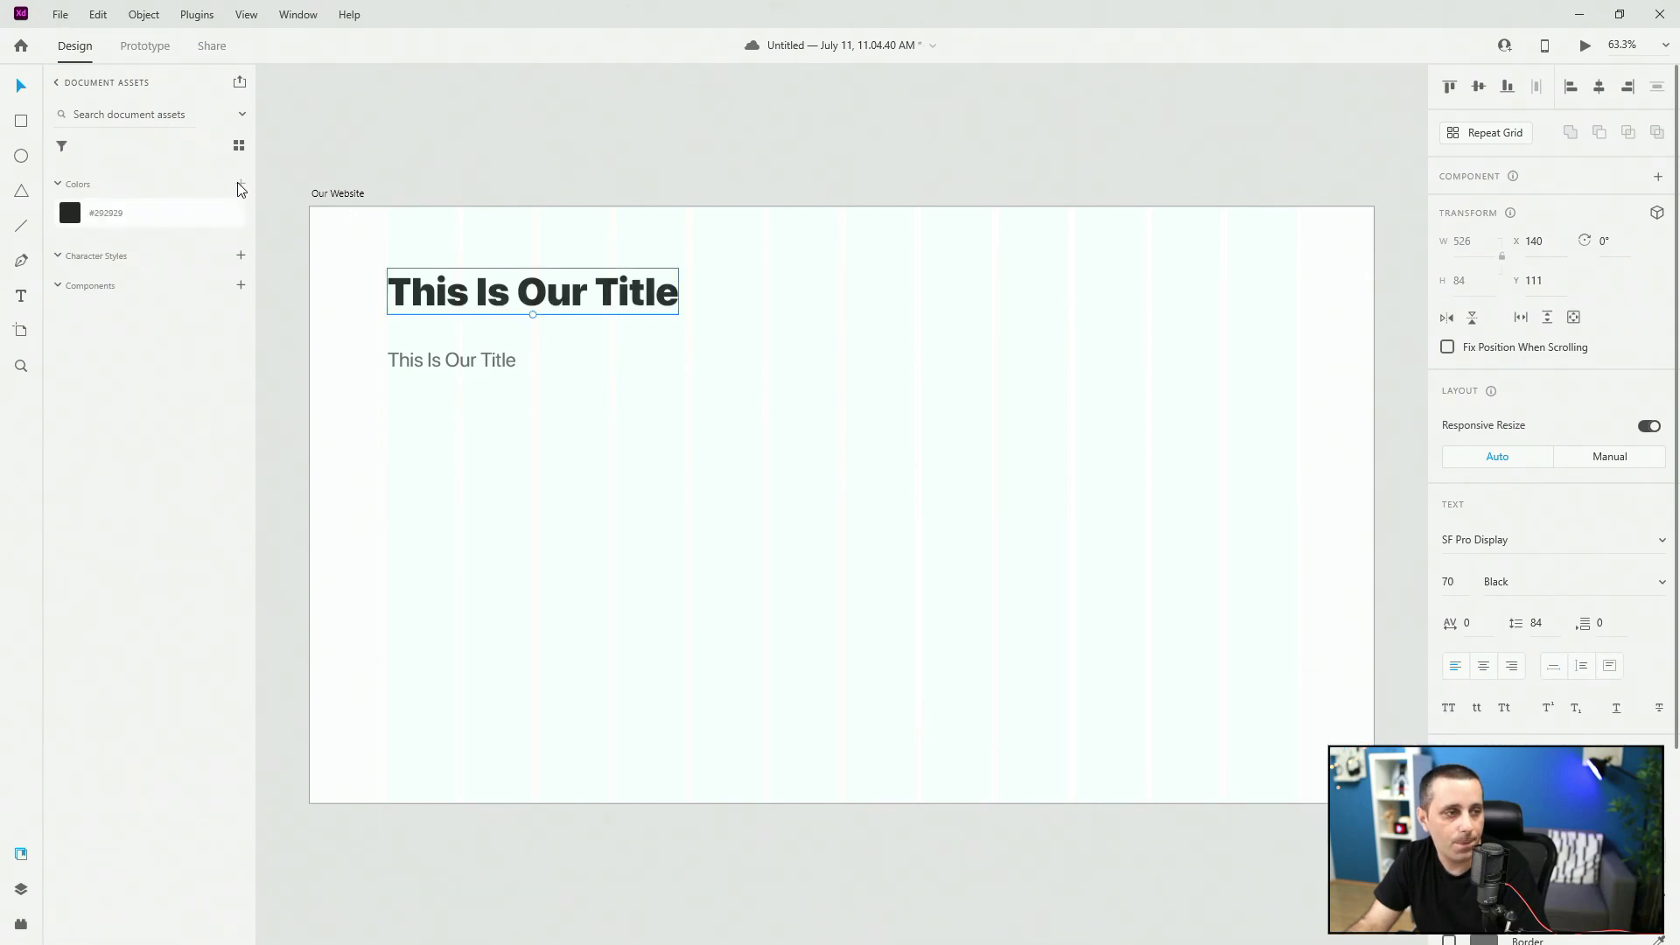
Edit the saved #292929 colour swatch to #242424.
{"action": "right_click", "coordinate": [113, 217]}
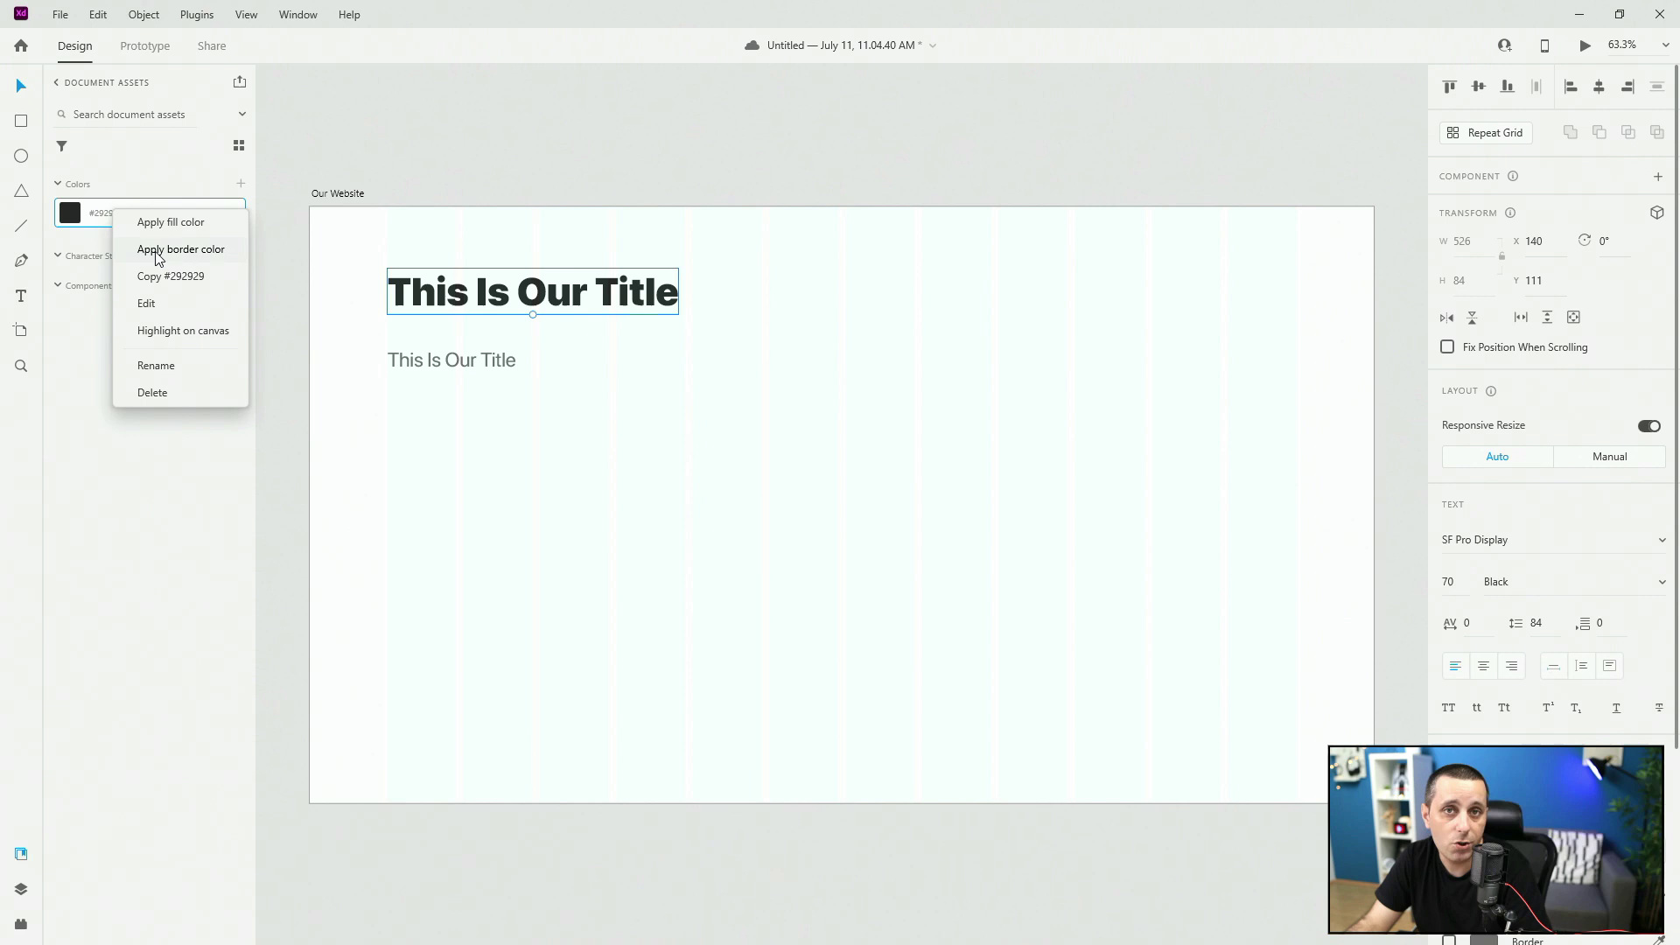
{"action": "left_click", "coordinate": [170, 314]}
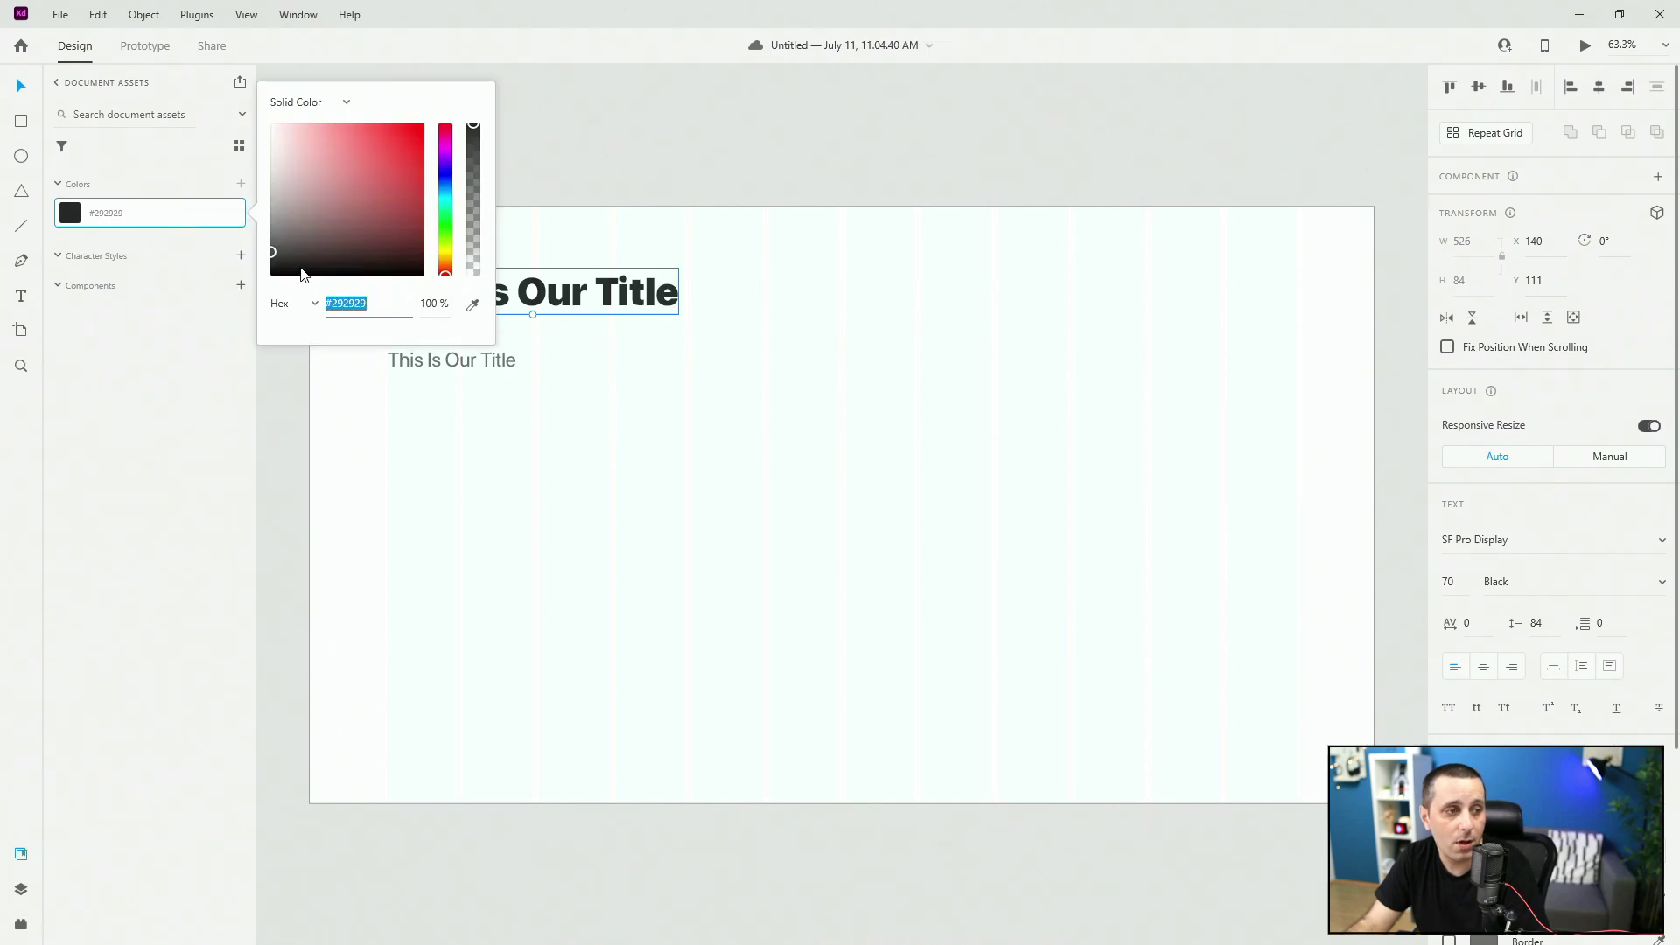
{"action": "left_click", "coordinate": [272, 261]}
{"action": "left_click_drag", "start_coordinate": [271, 260], "coordinate": [365, 399]}
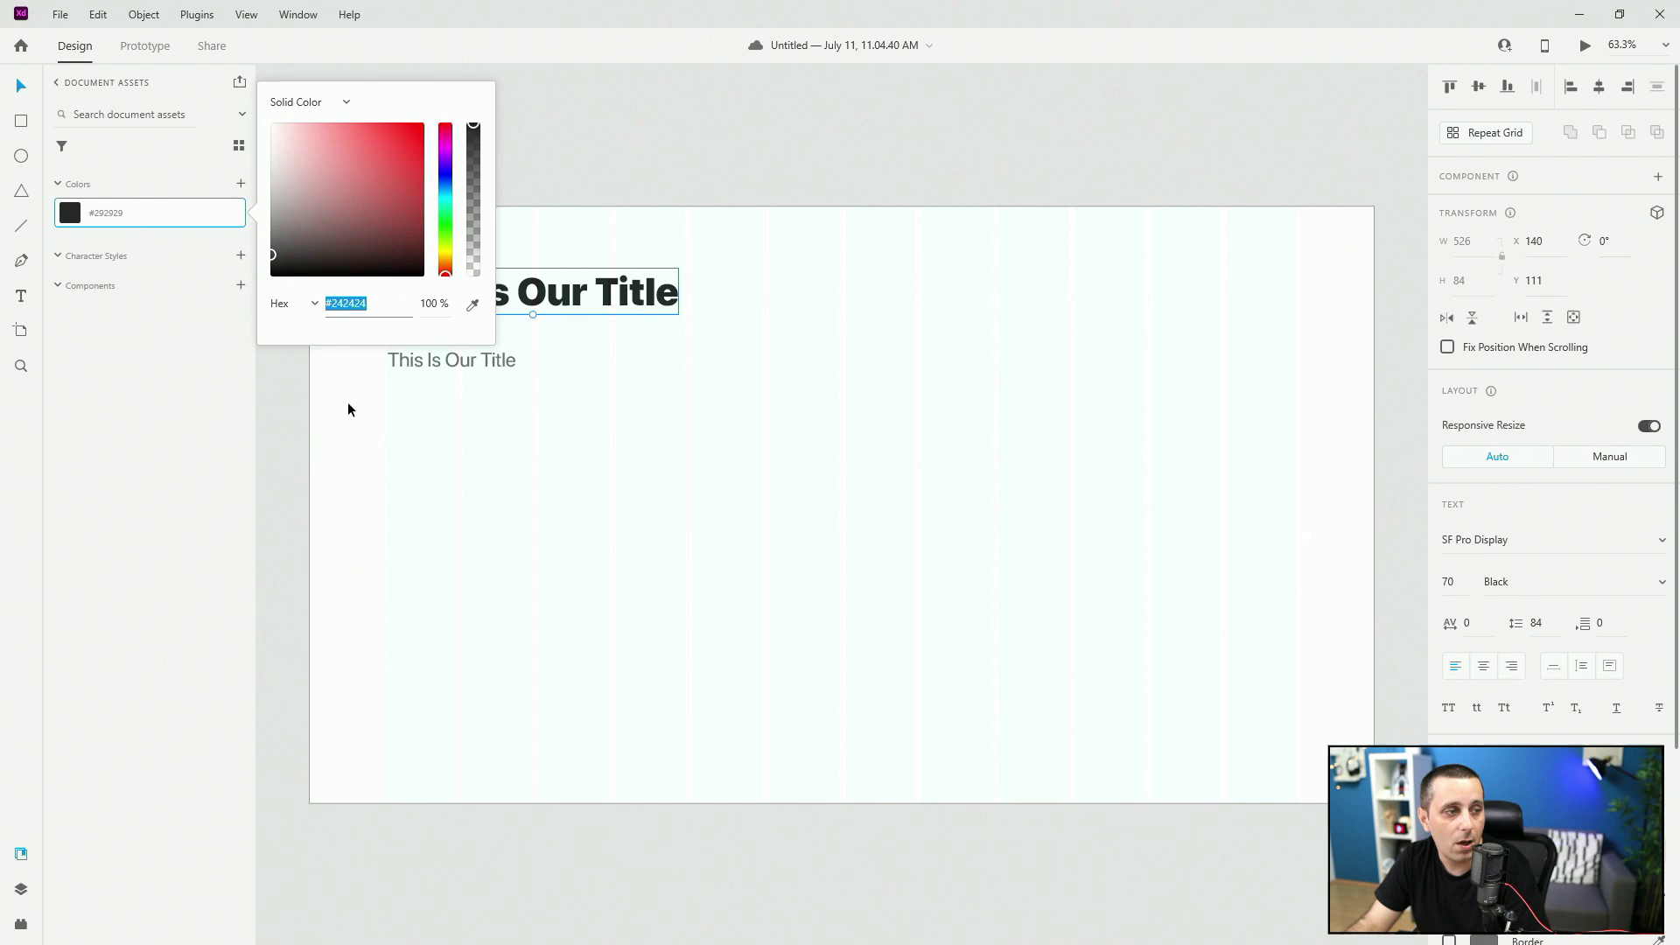
{"action": "left_click", "coordinate": [349, 407]}
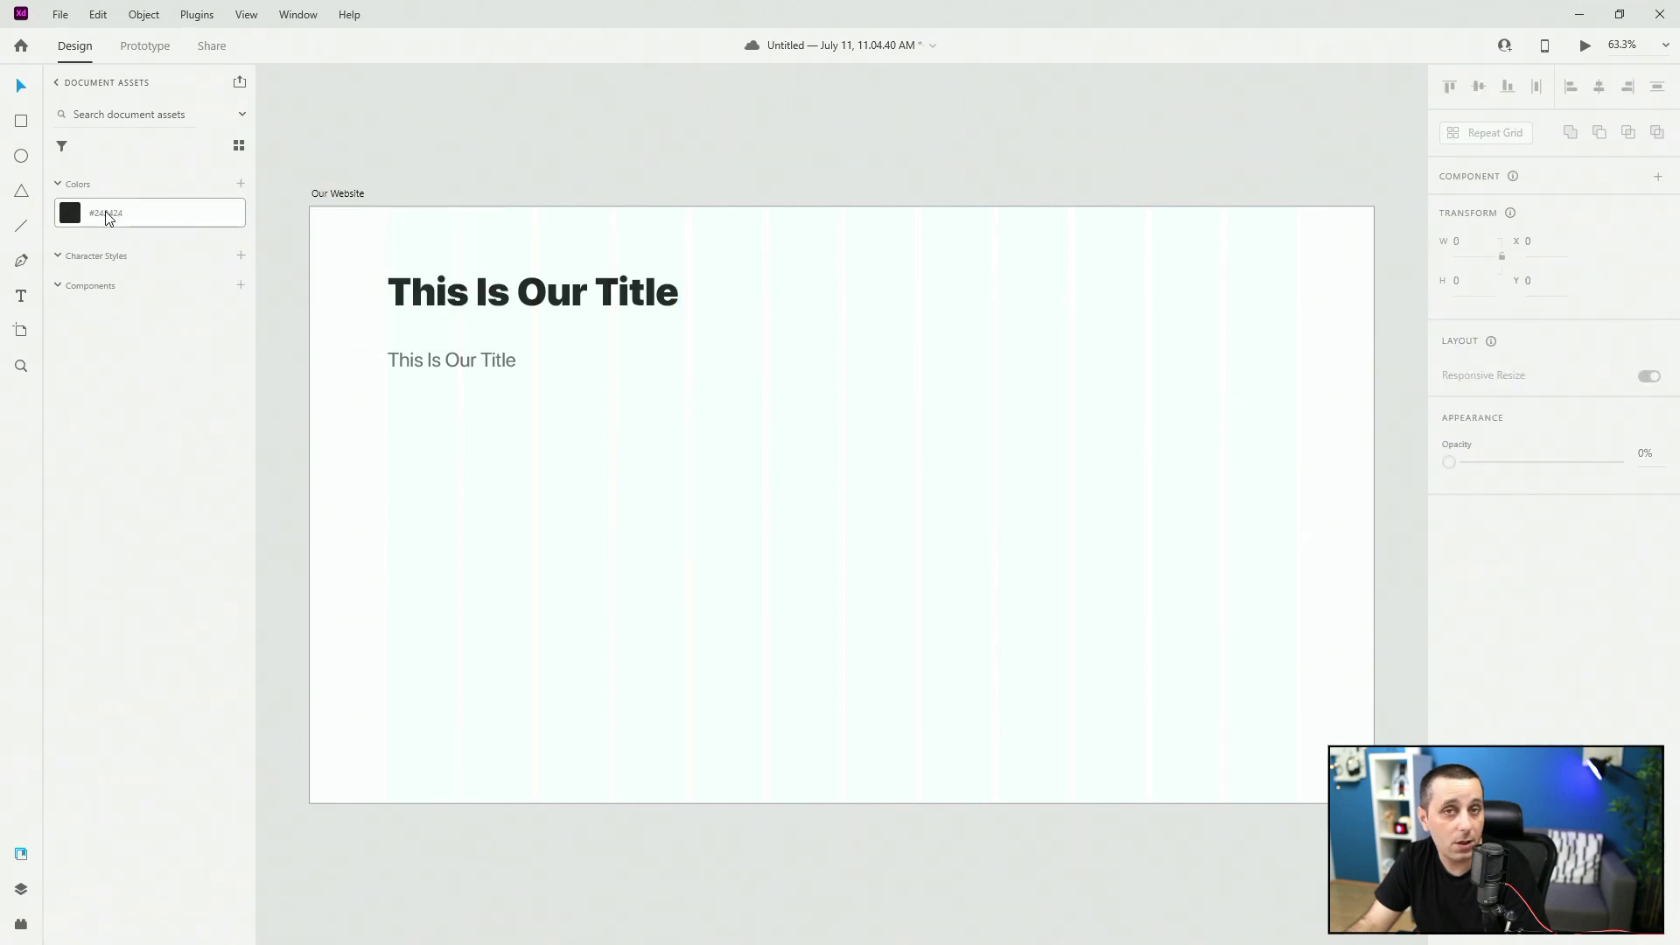
Rename the #242424 colour swatch to 'plain black'.
{"action": "right_click", "coordinate": [133, 213]}
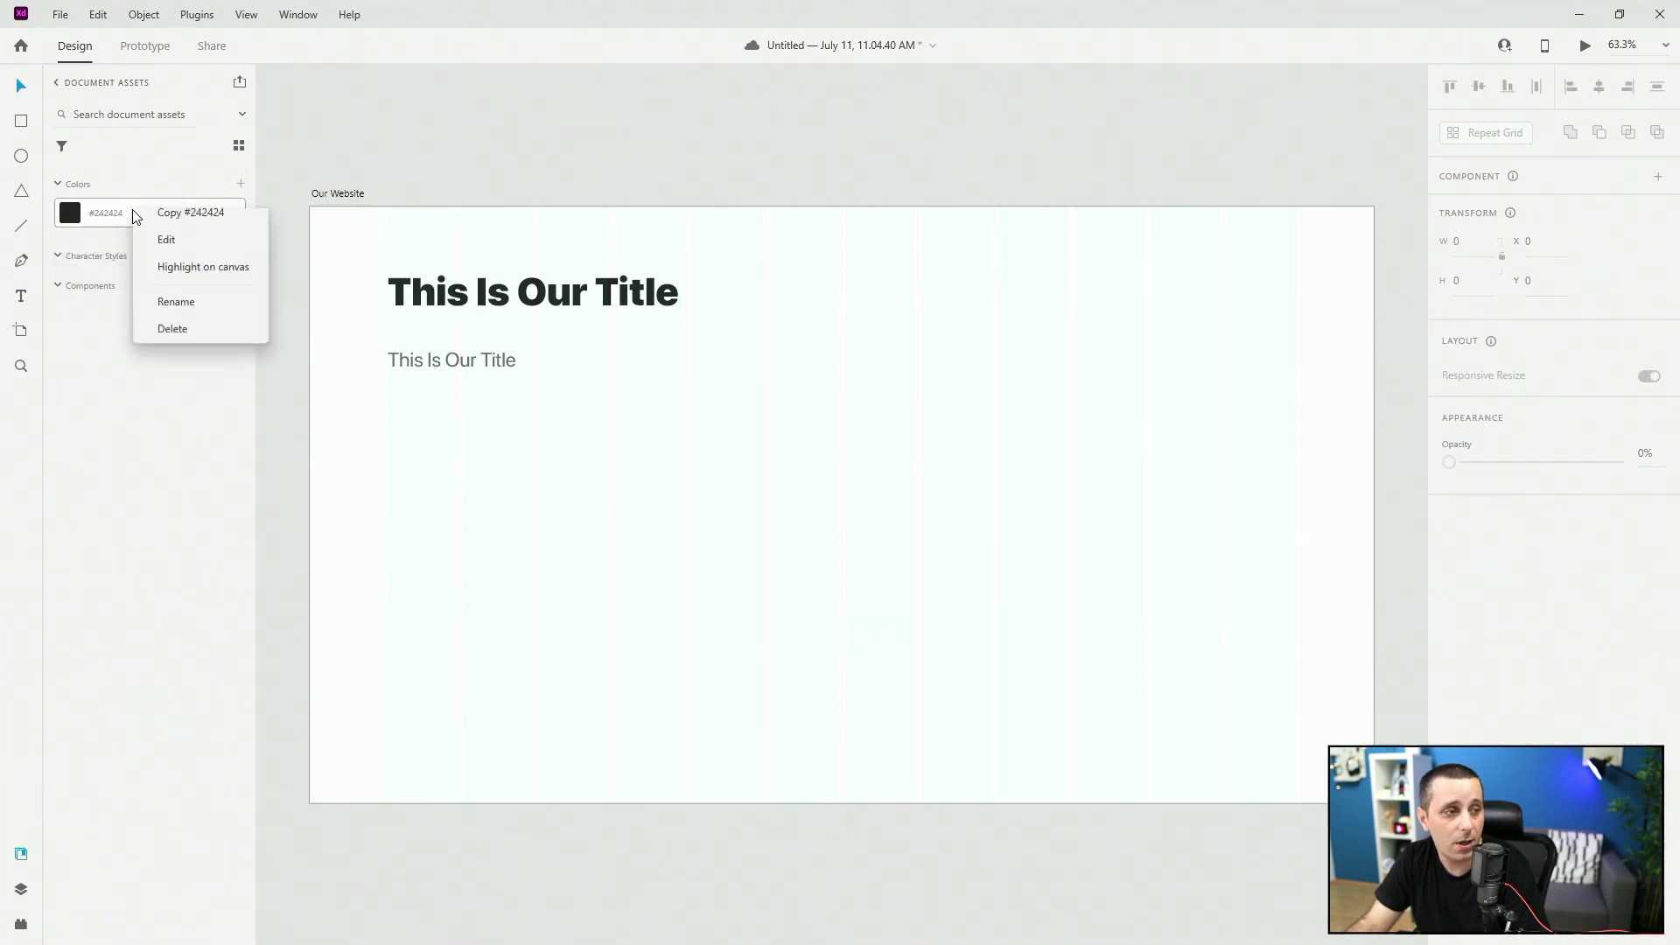
{"action": "left_click", "coordinate": [174, 277]}
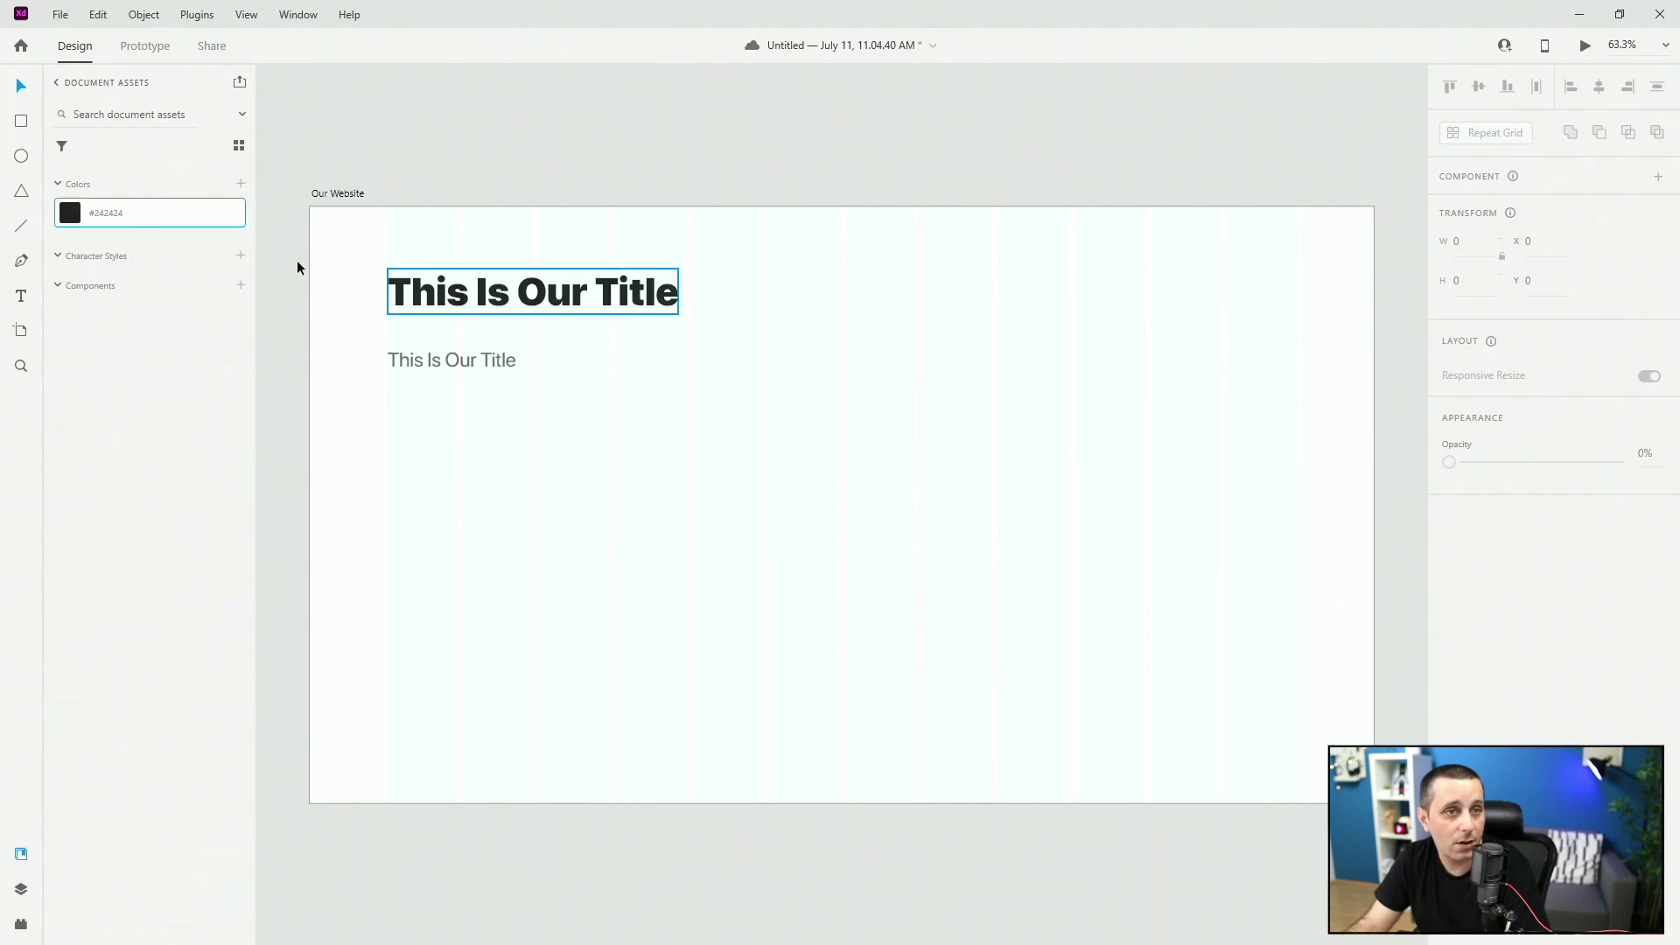
{"action": "right_click", "coordinate": [155, 215]}
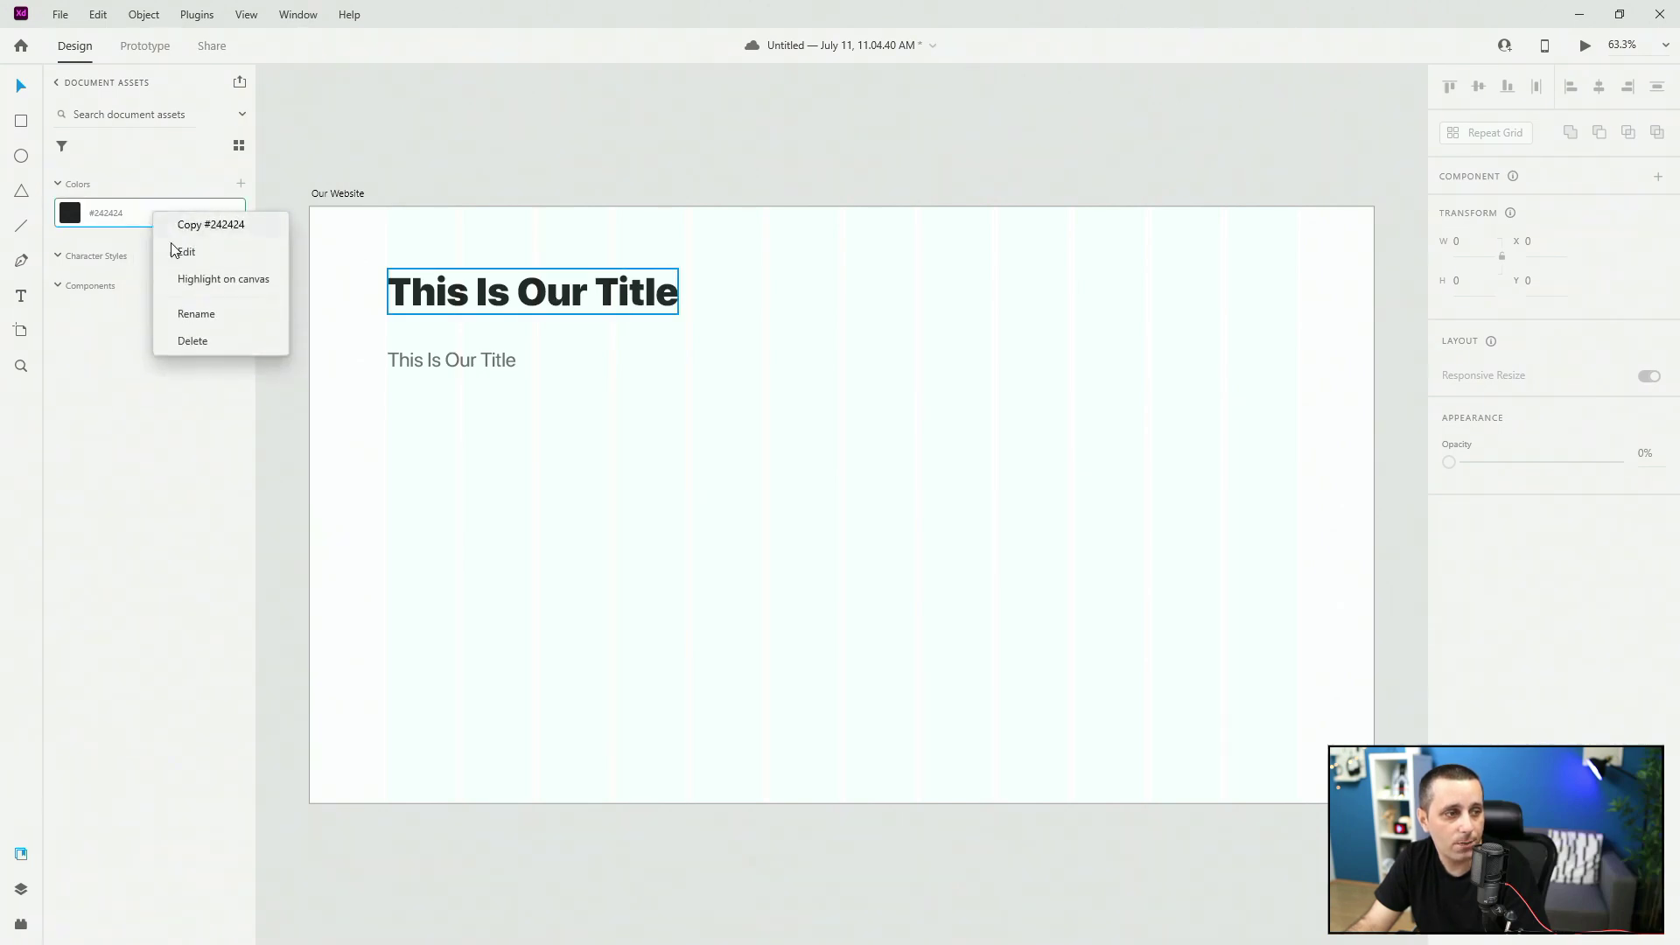
{"action": "left_click", "coordinate": [207, 317]}
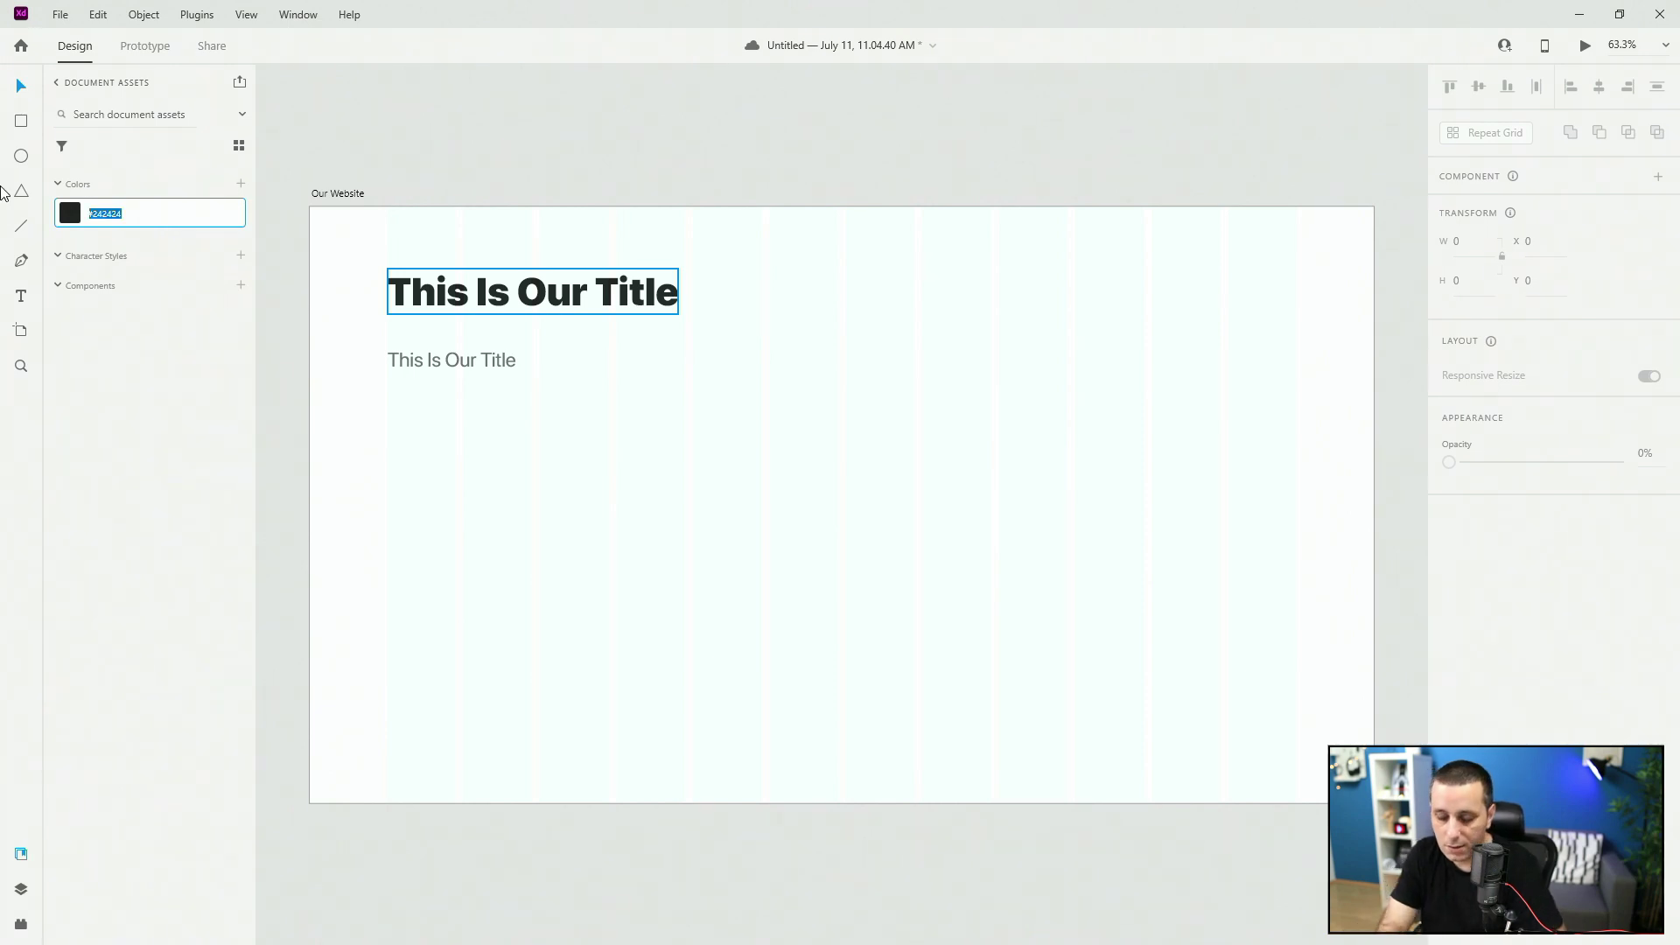
{"action": "type", "text": "ain black"}
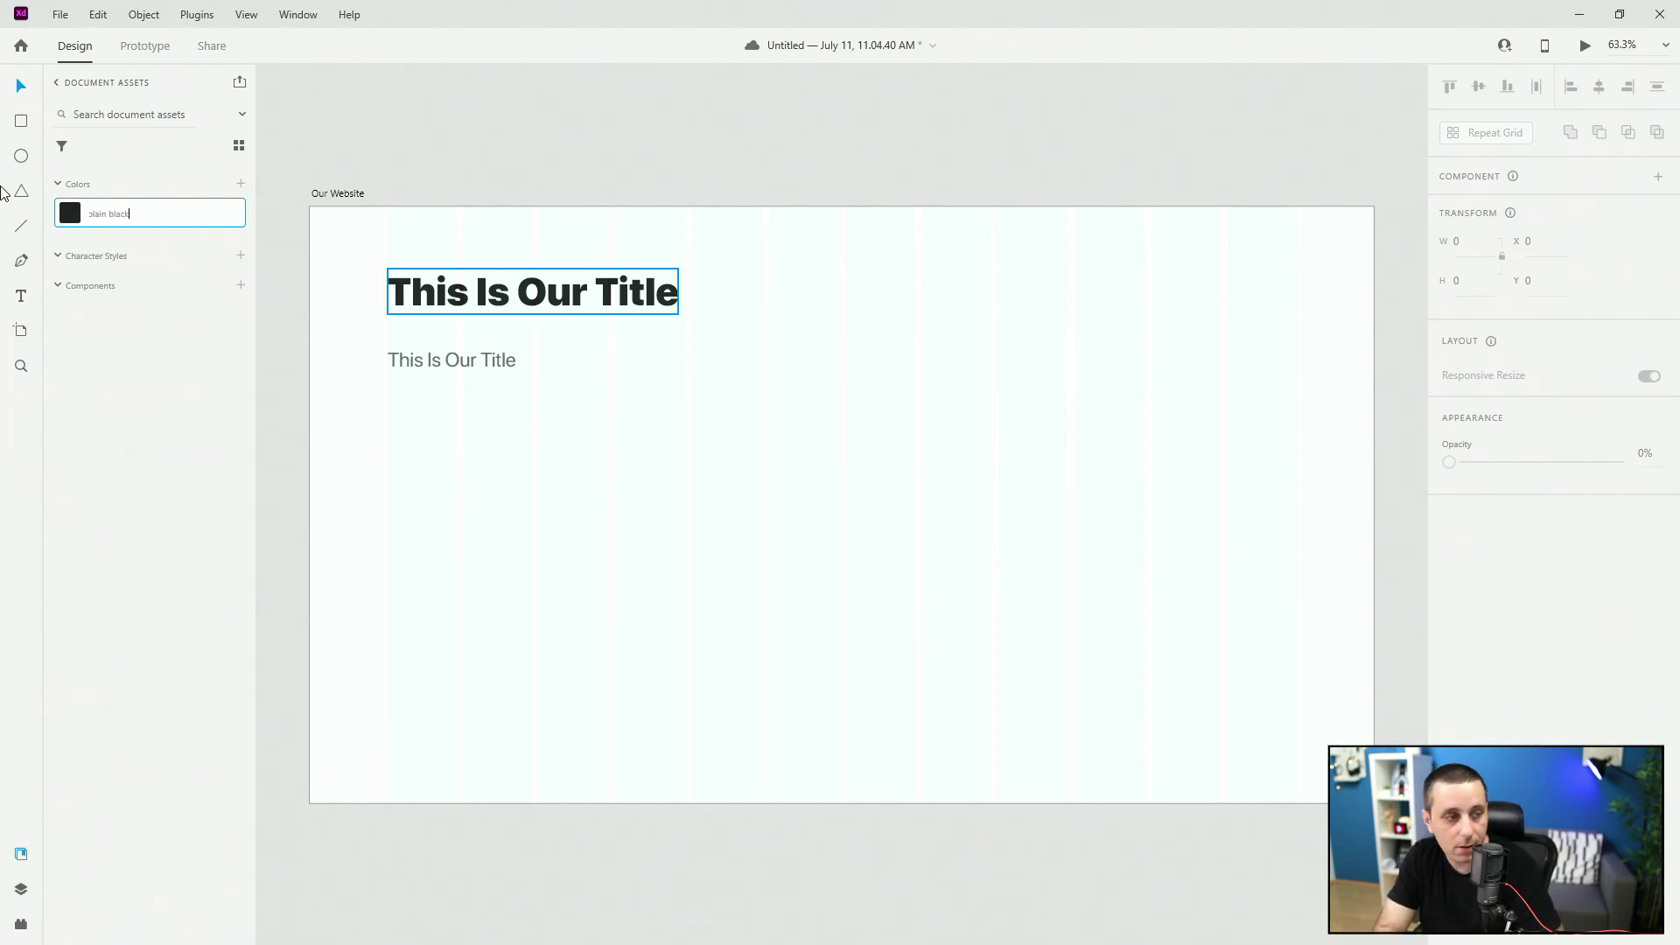
{"action": "key", "text": "Return"}
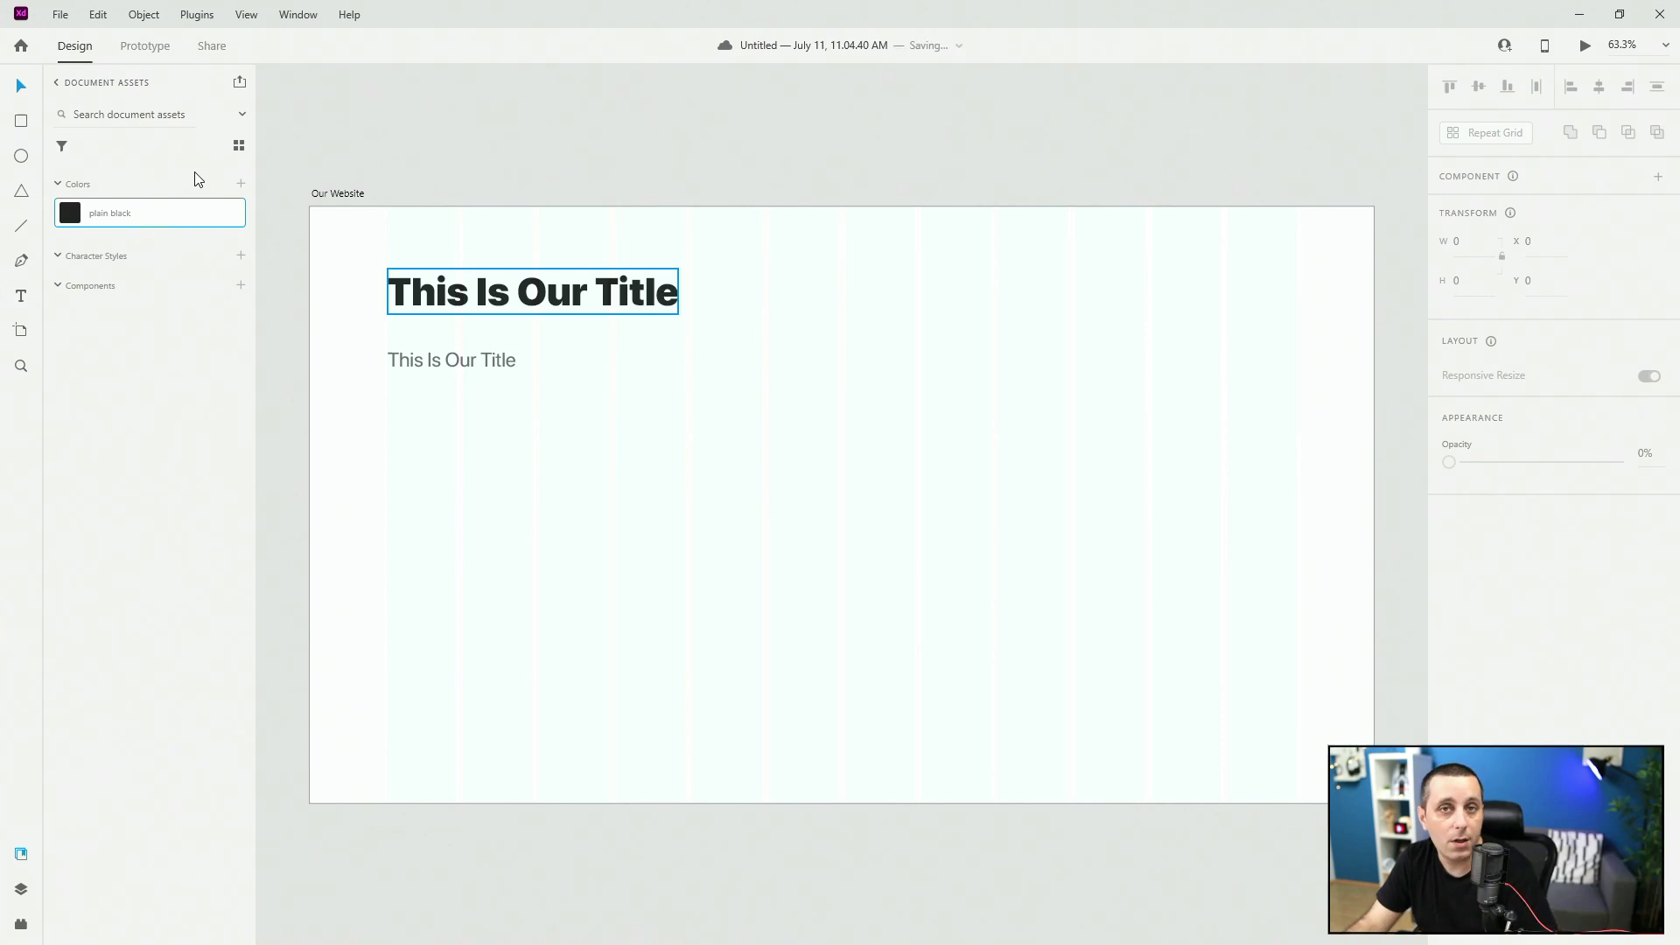
{"action": "mouse_move", "coordinate": [129, 226]}
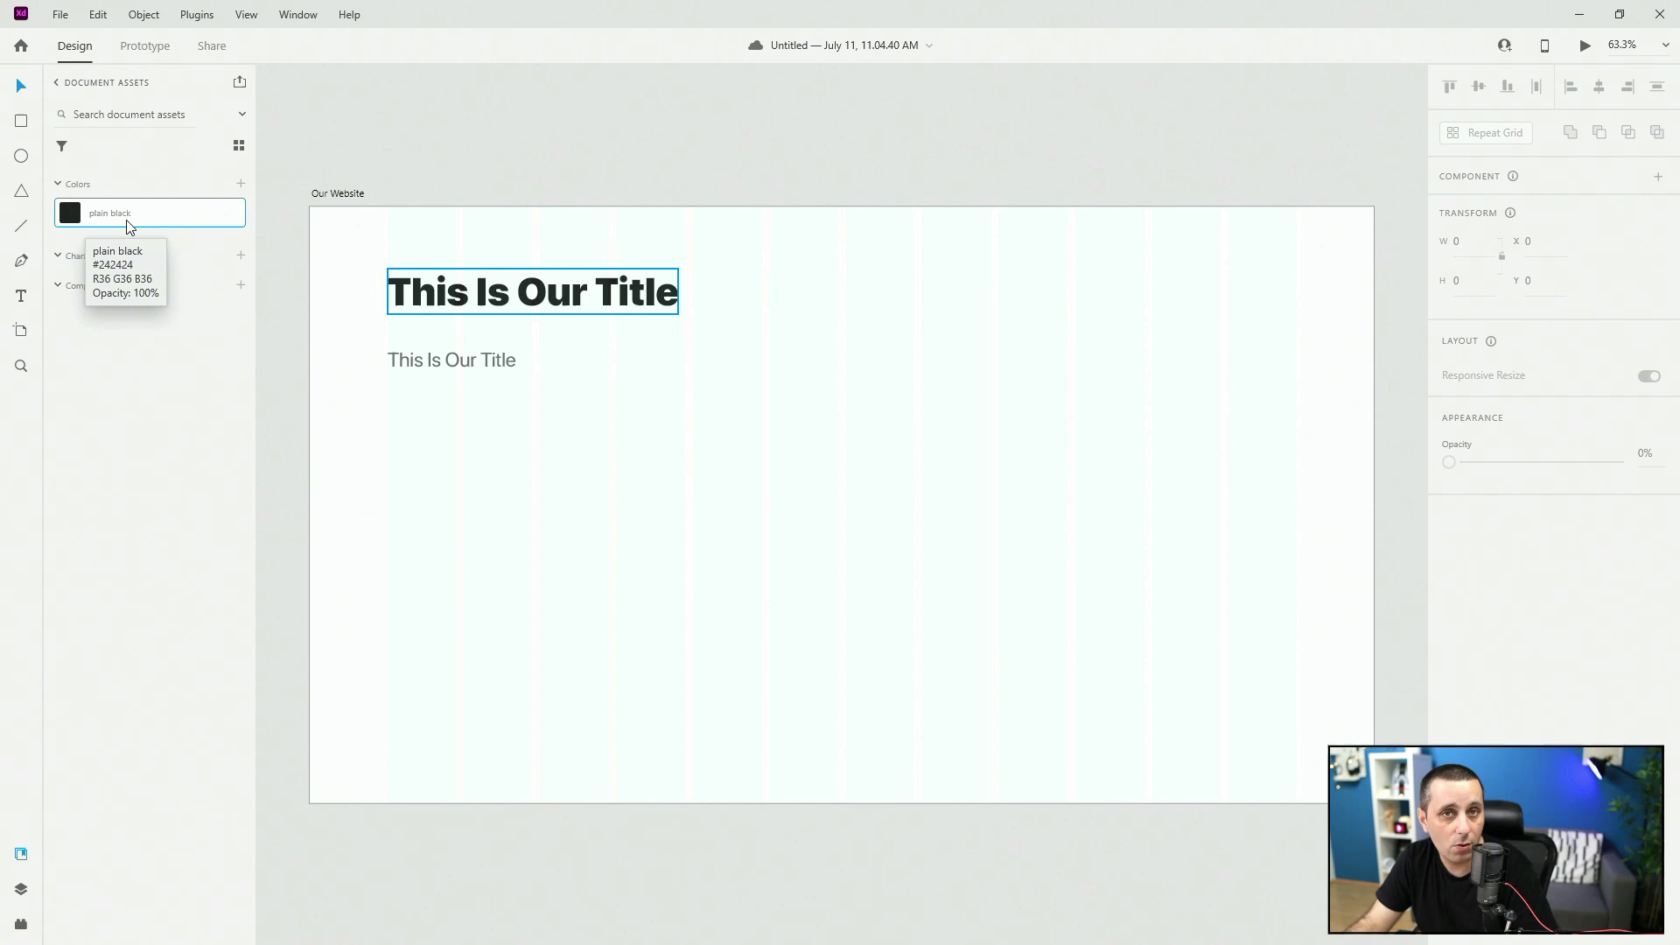
Save the smaller title's #707070 colour as a second document colour.
{"action": "right_click", "coordinate": [128, 212]}
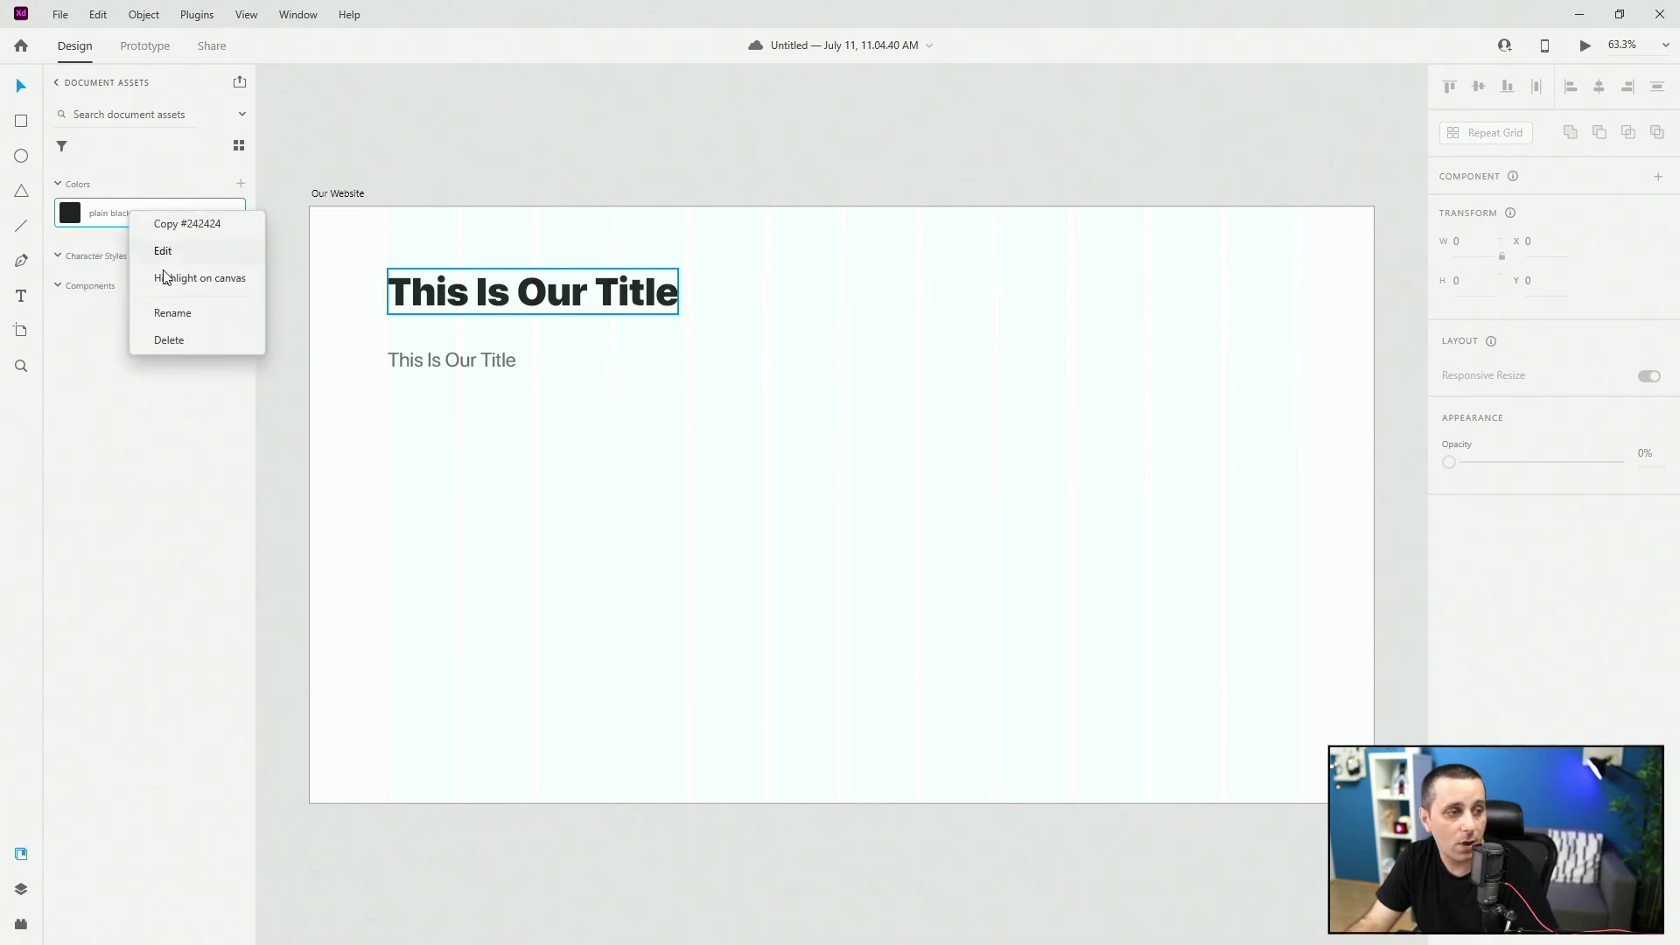
{"action": "left_click", "coordinate": [763, 411]}
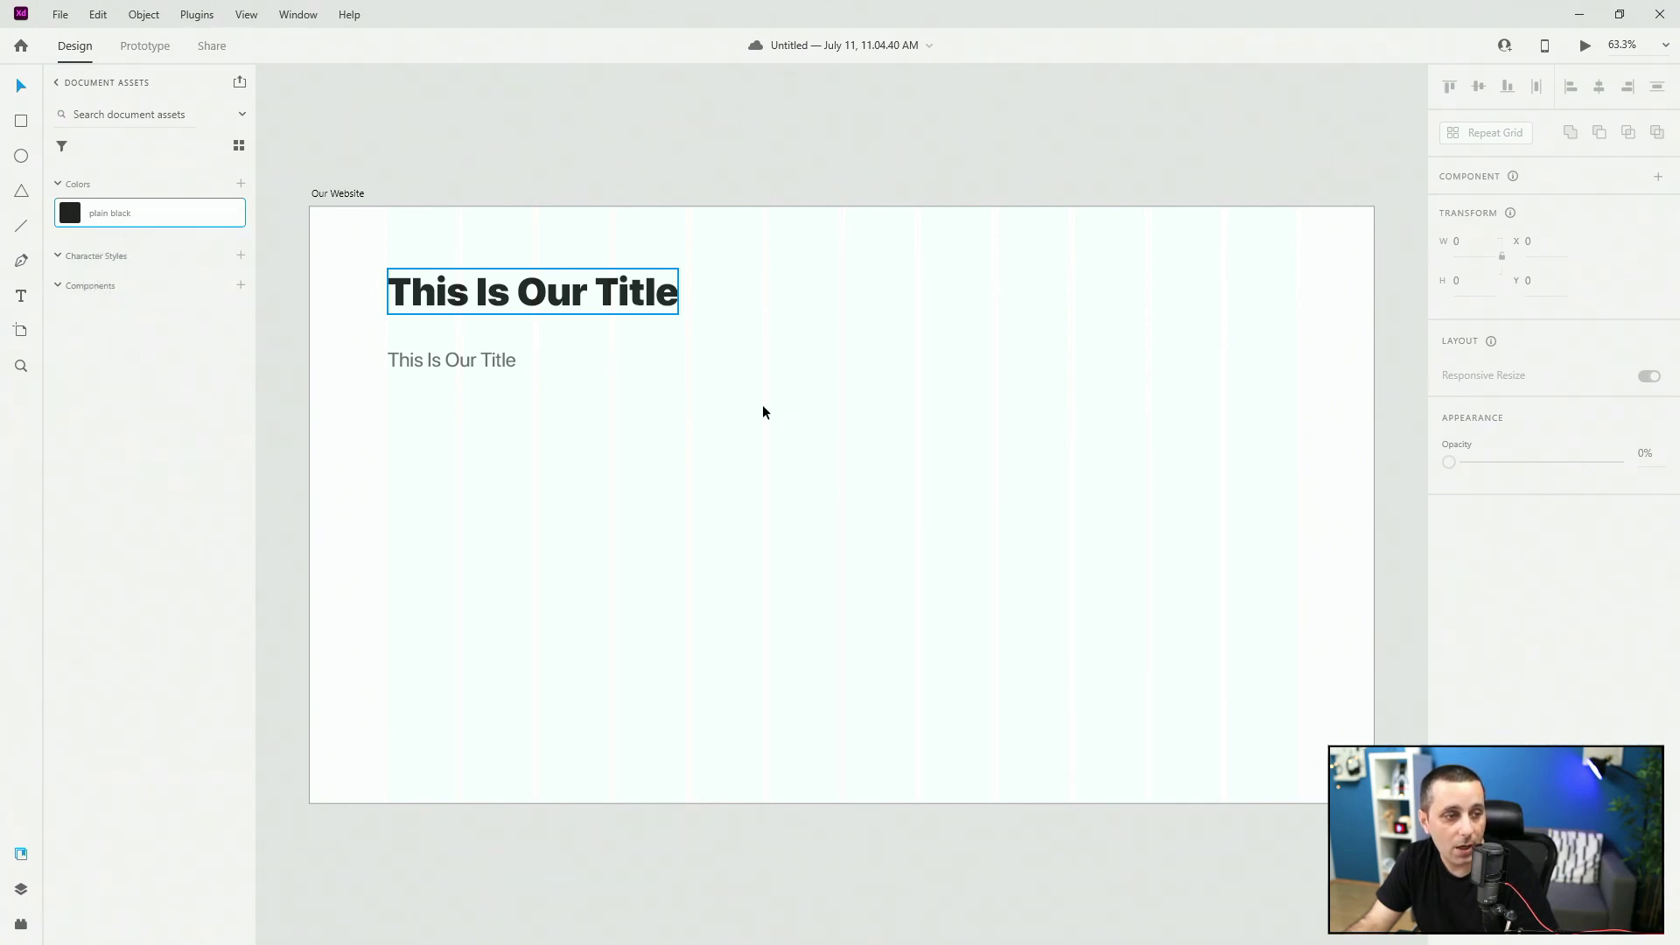
{"action": "left_click", "coordinate": [476, 364]}
{"action": "left_click", "coordinate": [241, 184]}
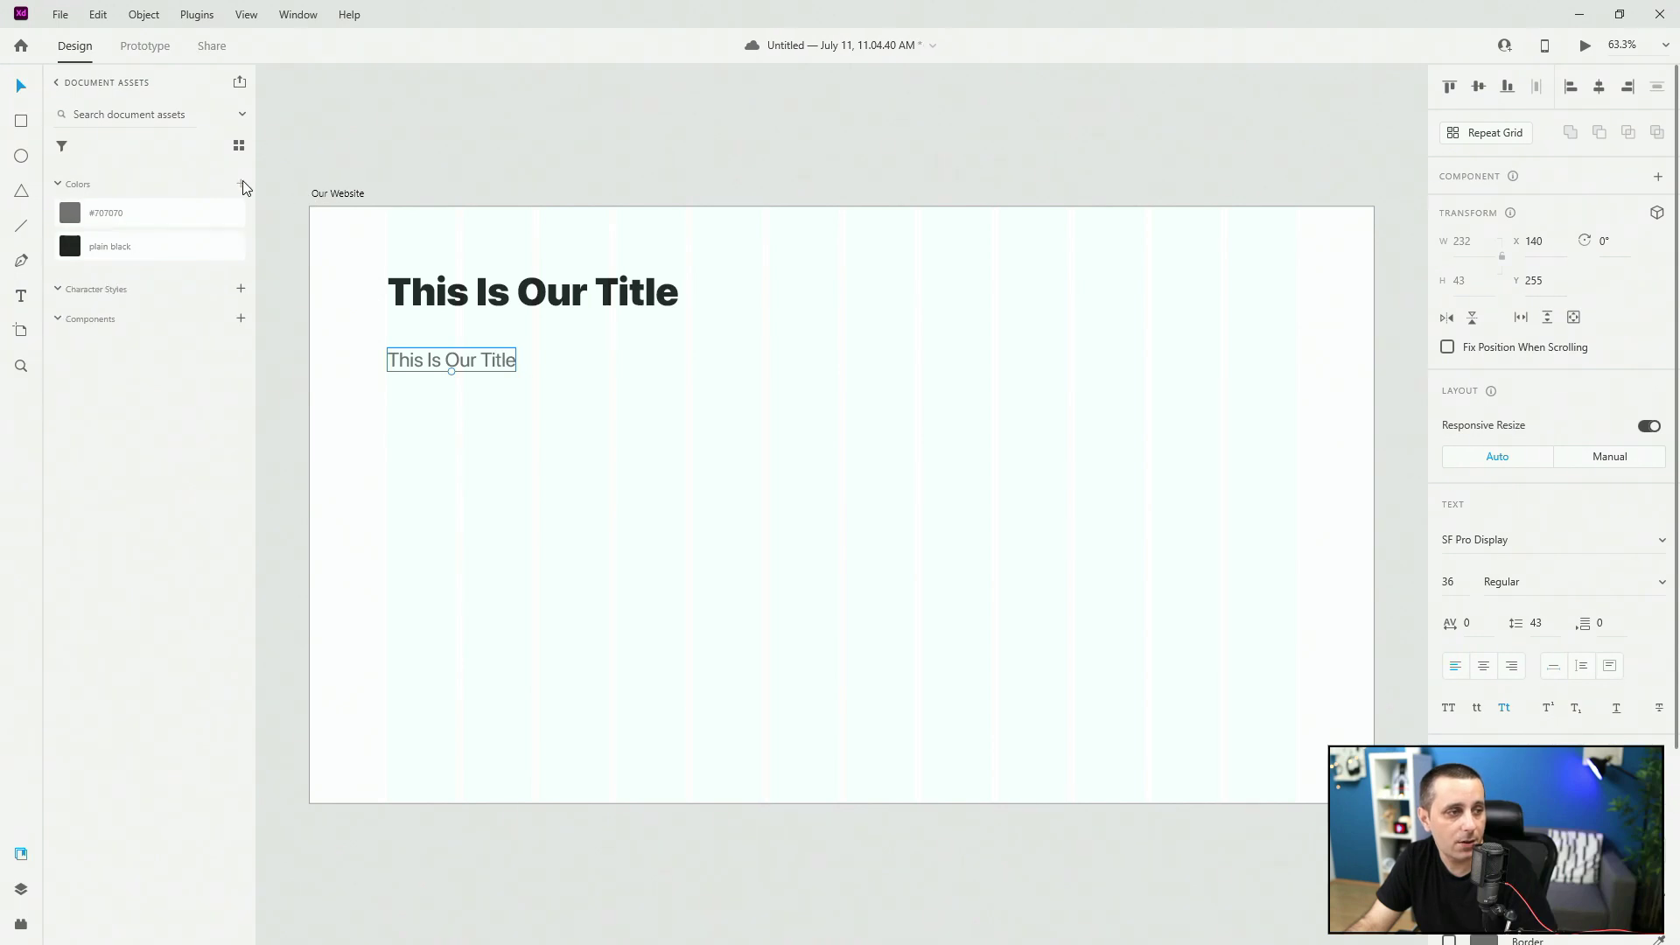
Rename the #707070 swatch to 'plain grey'.
{"action": "right_click", "coordinate": [111, 212]}
{"action": "left_click", "coordinate": [158, 366]}
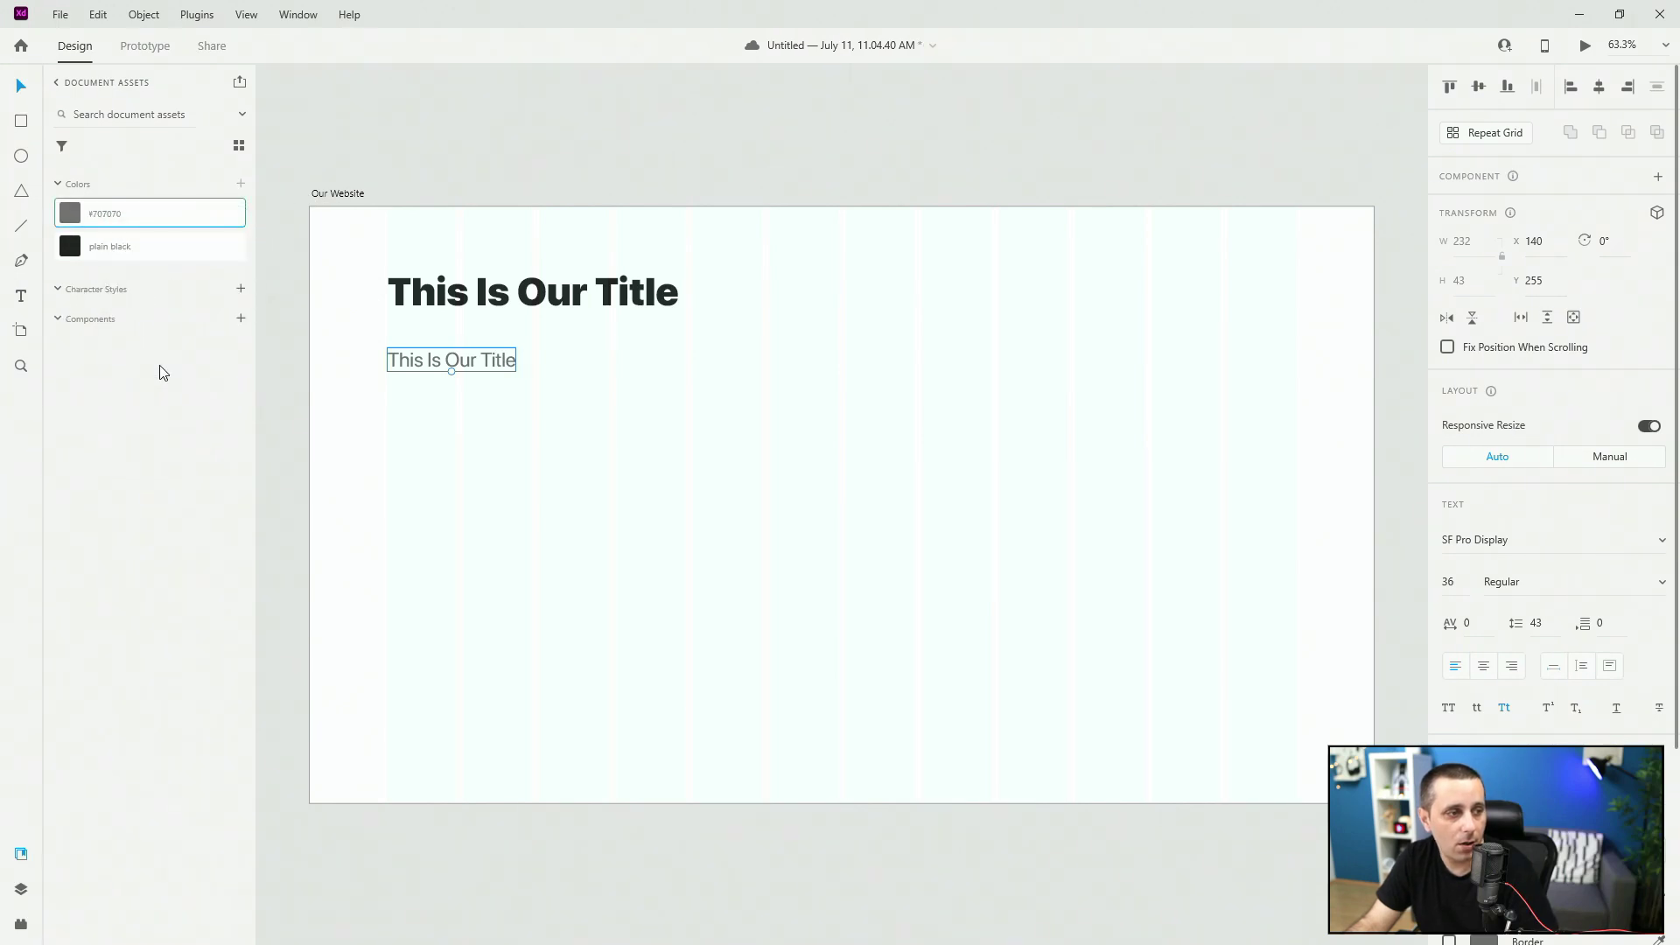
{"action": "type", "text": "plain grey"}
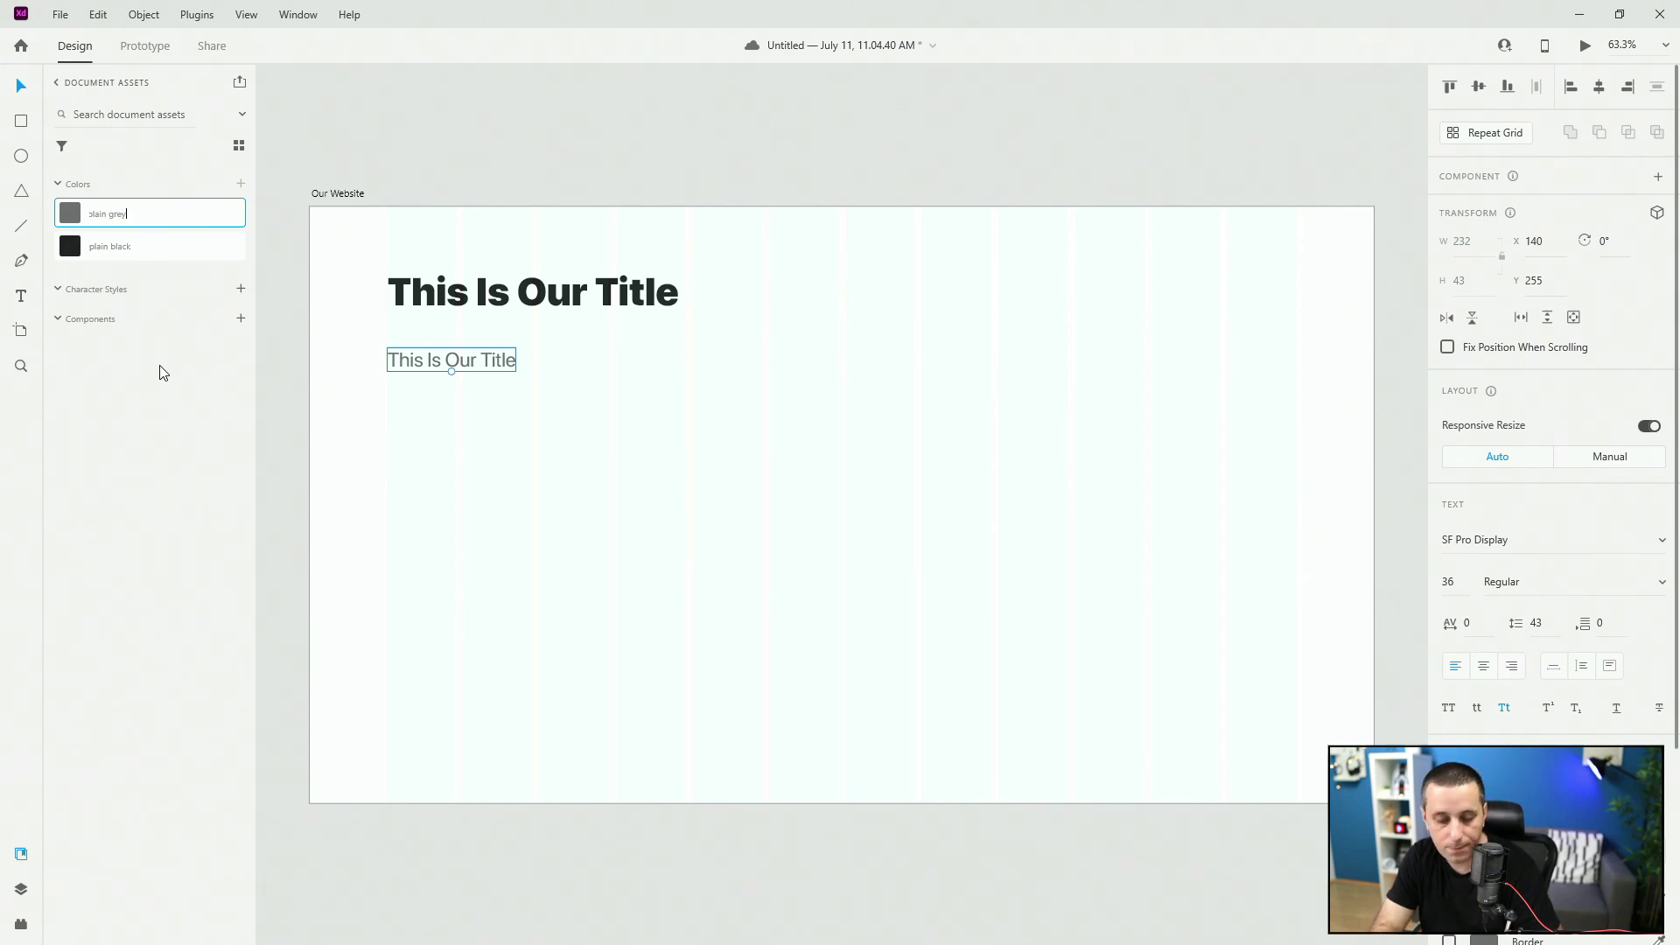
{"action": "key", "text": "Return"}
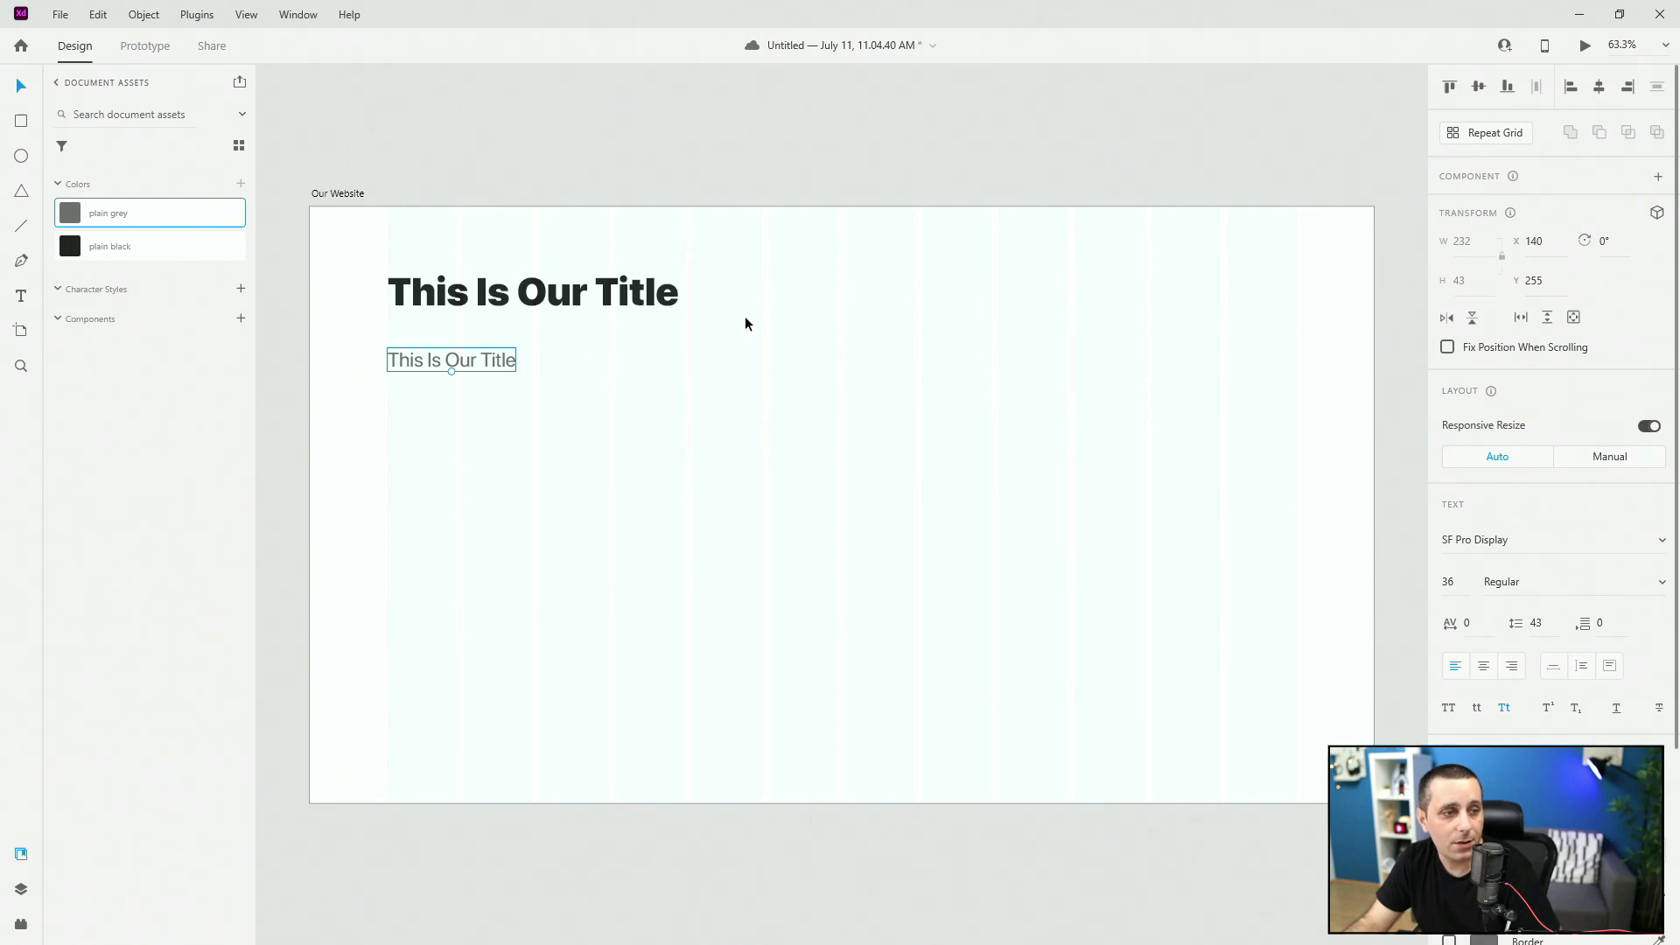
Save the small 36pt and big 70pt title formats as character styles, 36pt listed first.
{"action": "left_click", "coordinate": [620, 310]}
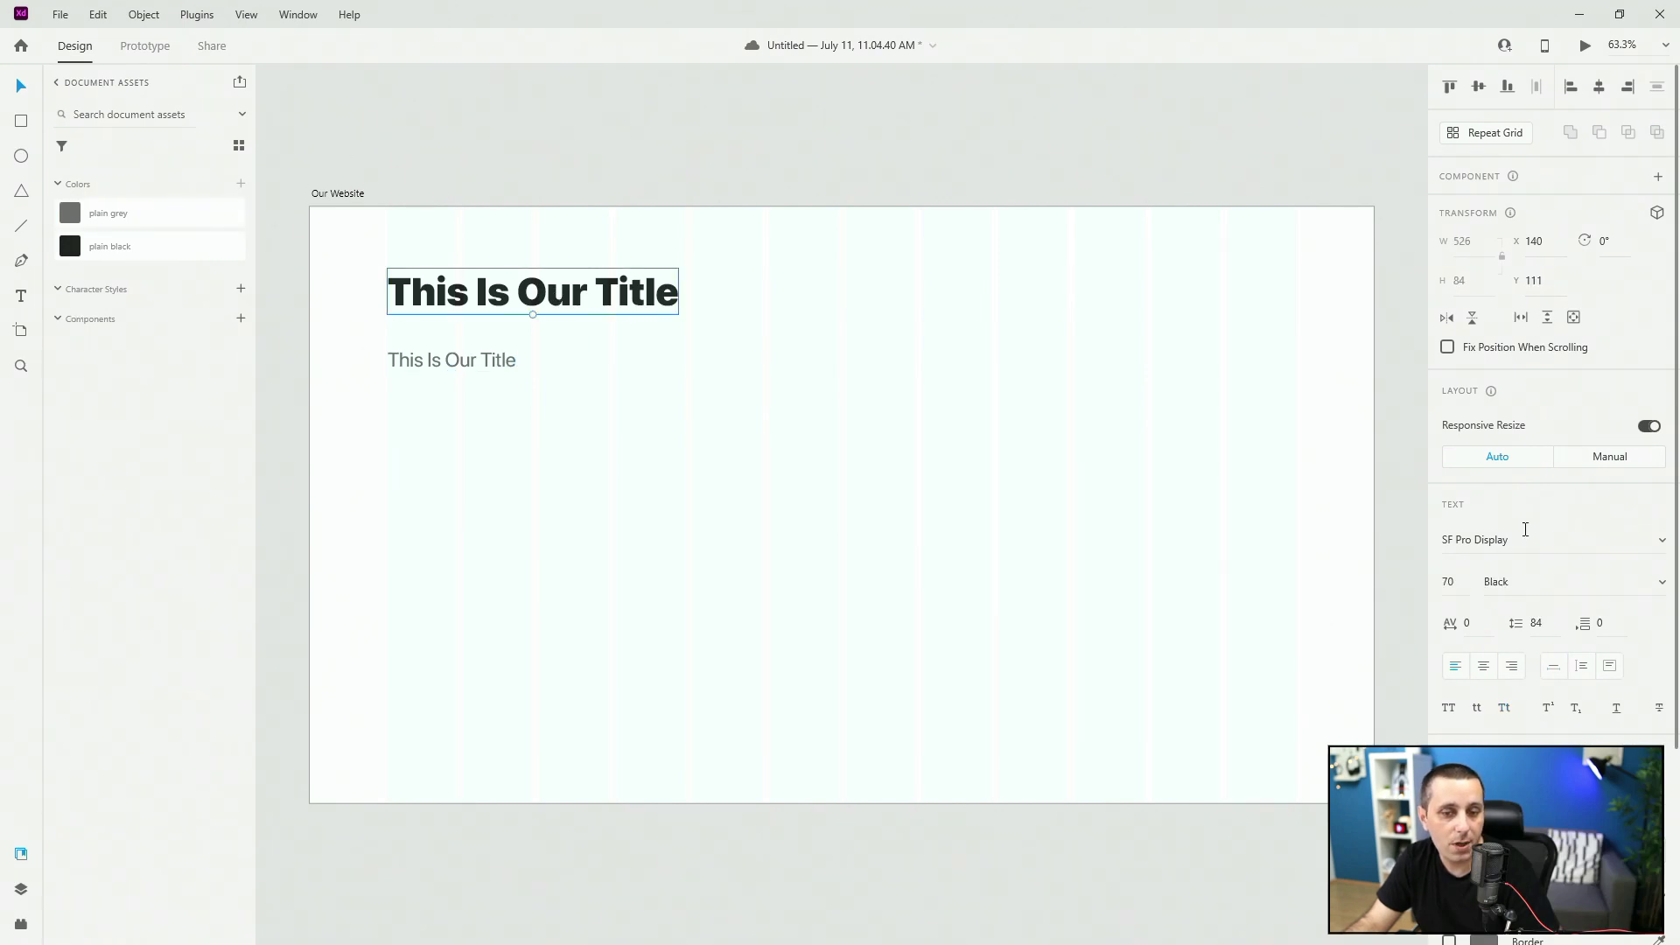
{"action": "left_click", "coordinate": [464, 363]}
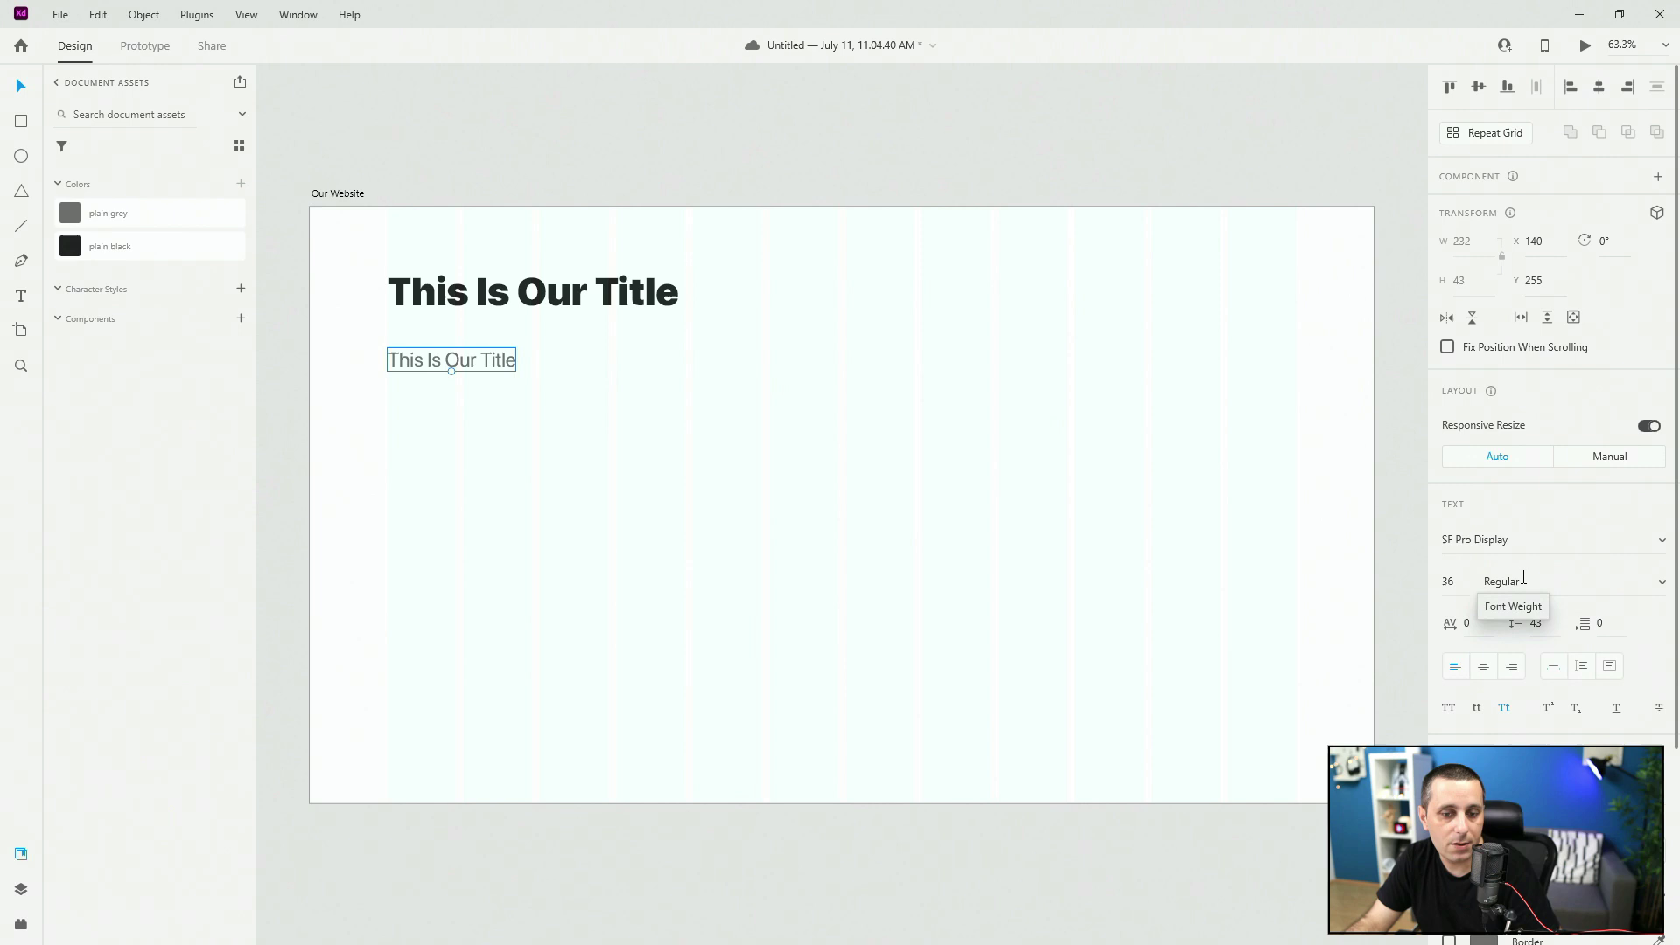
{"action": "left_click", "coordinate": [241, 291]}
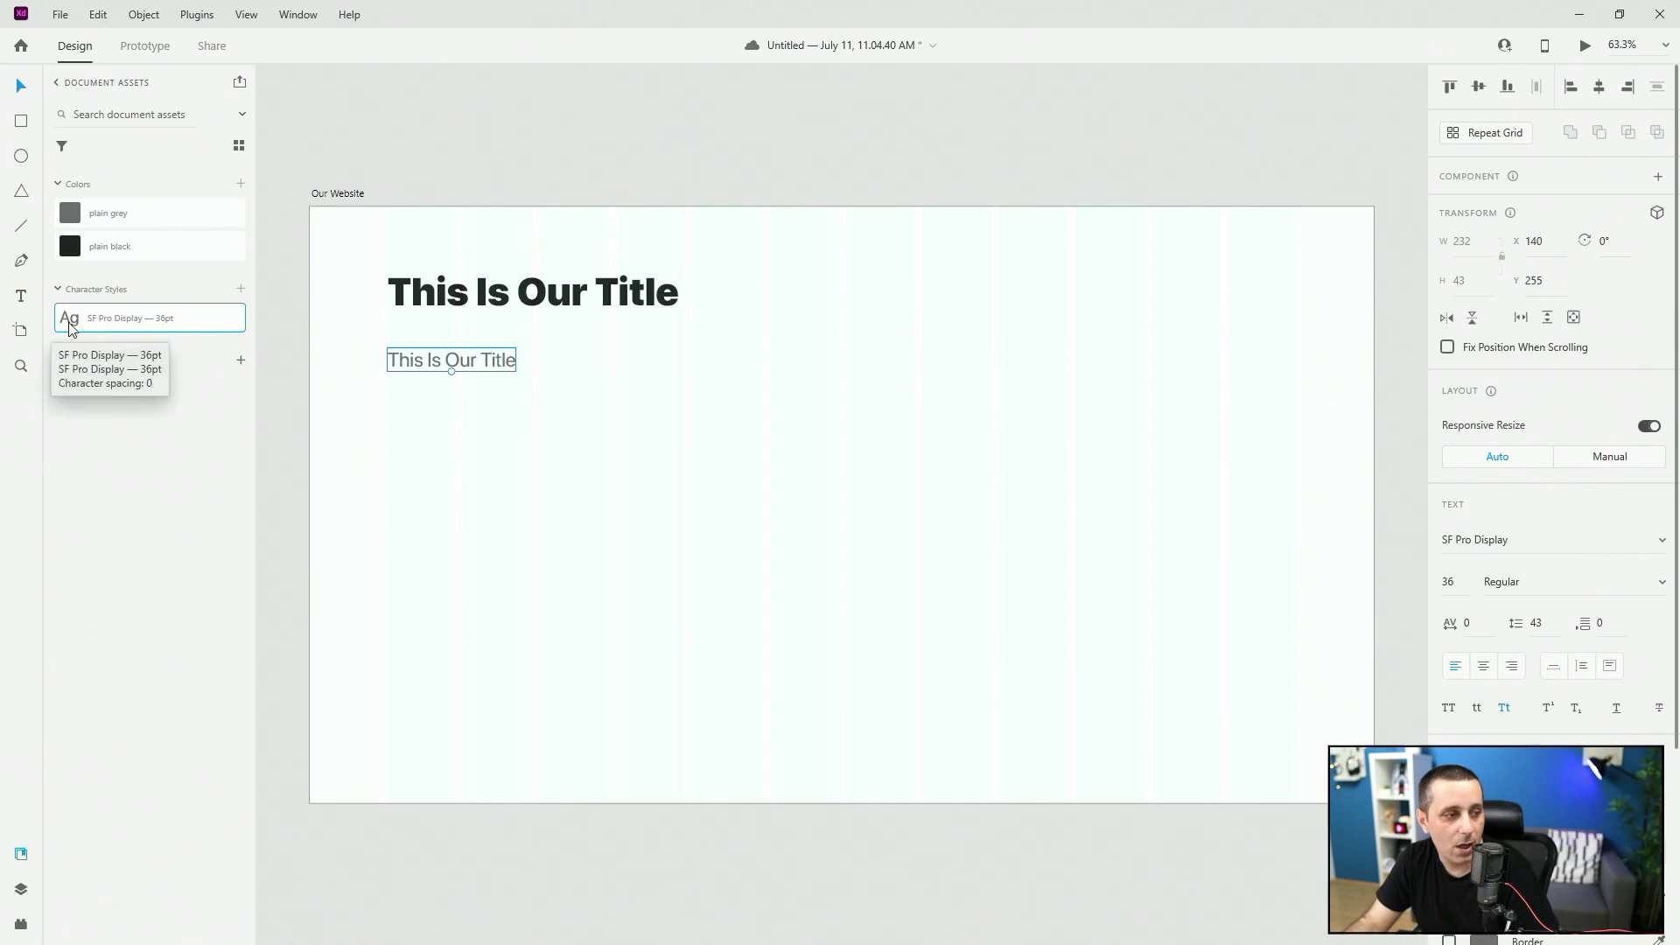
{"action": "left_click", "coordinate": [548, 320]}
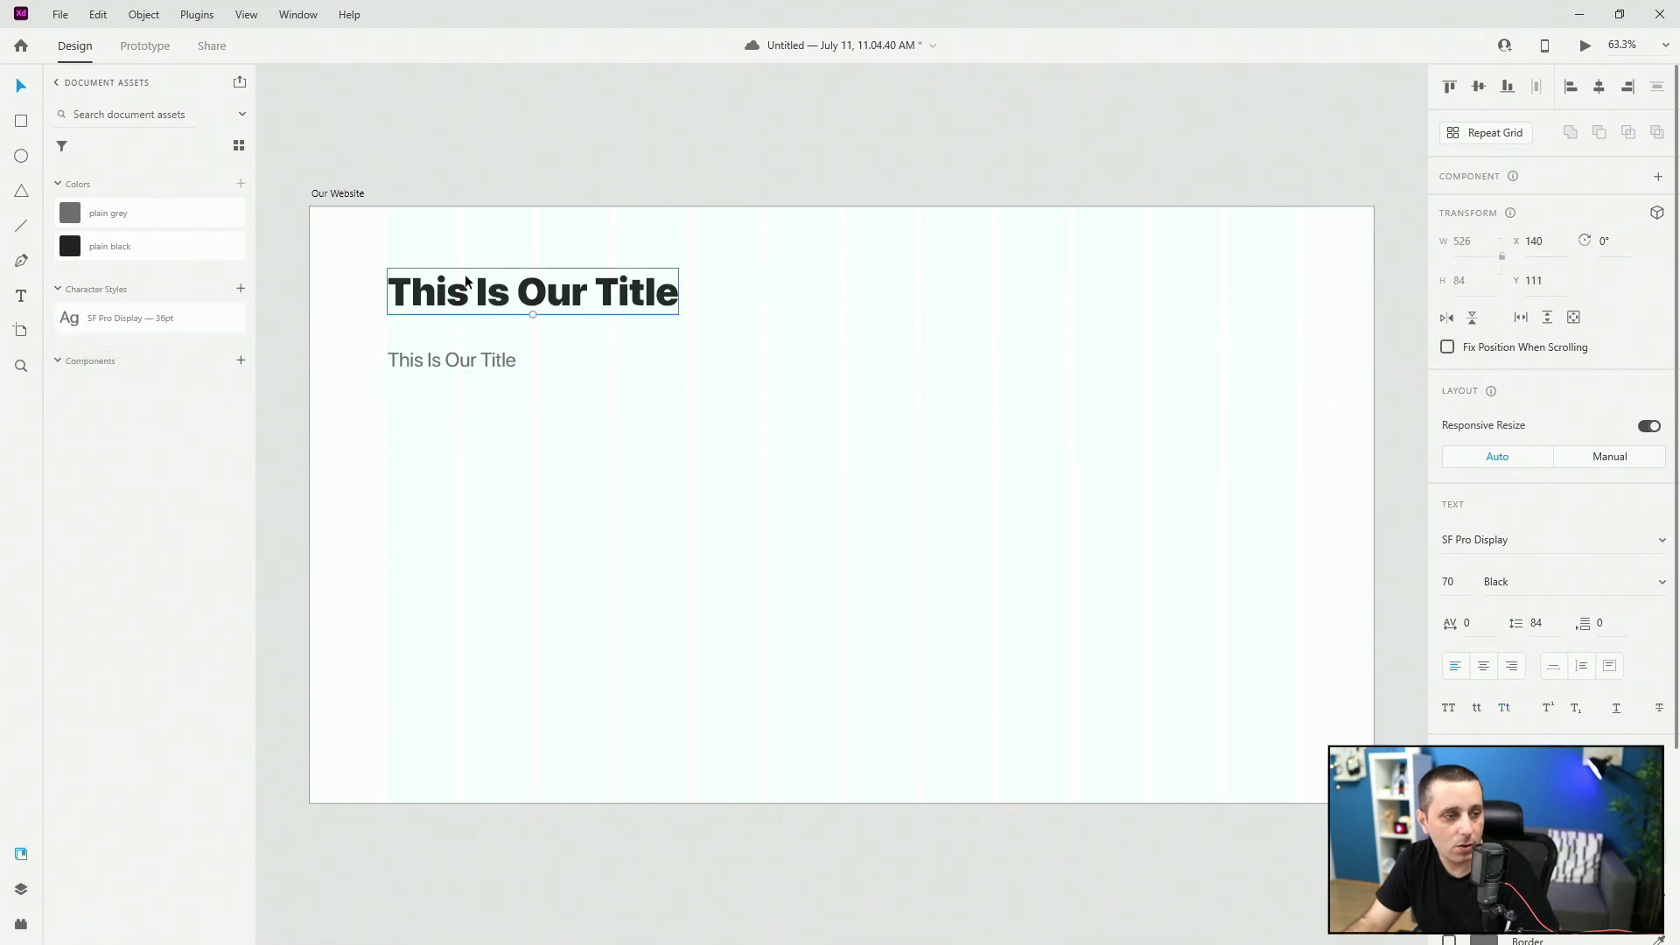
{"action": "left_click", "coordinate": [242, 291]}
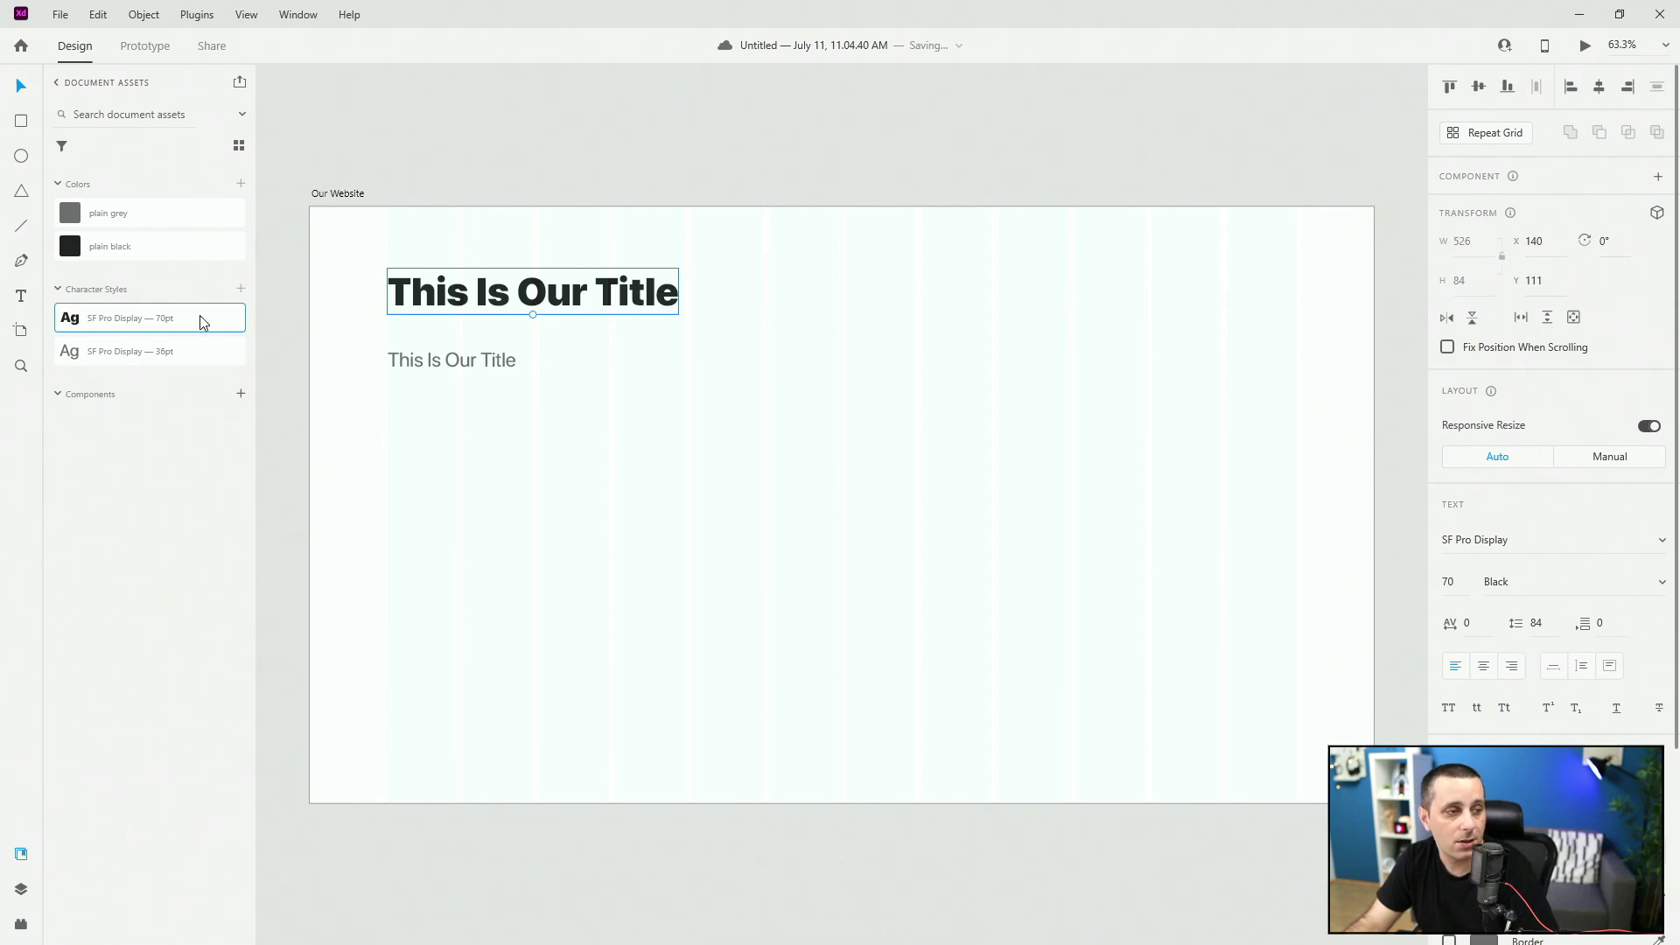
{"action": "left_click_drag", "start_coordinate": [169, 355], "coordinate": [167, 315]}
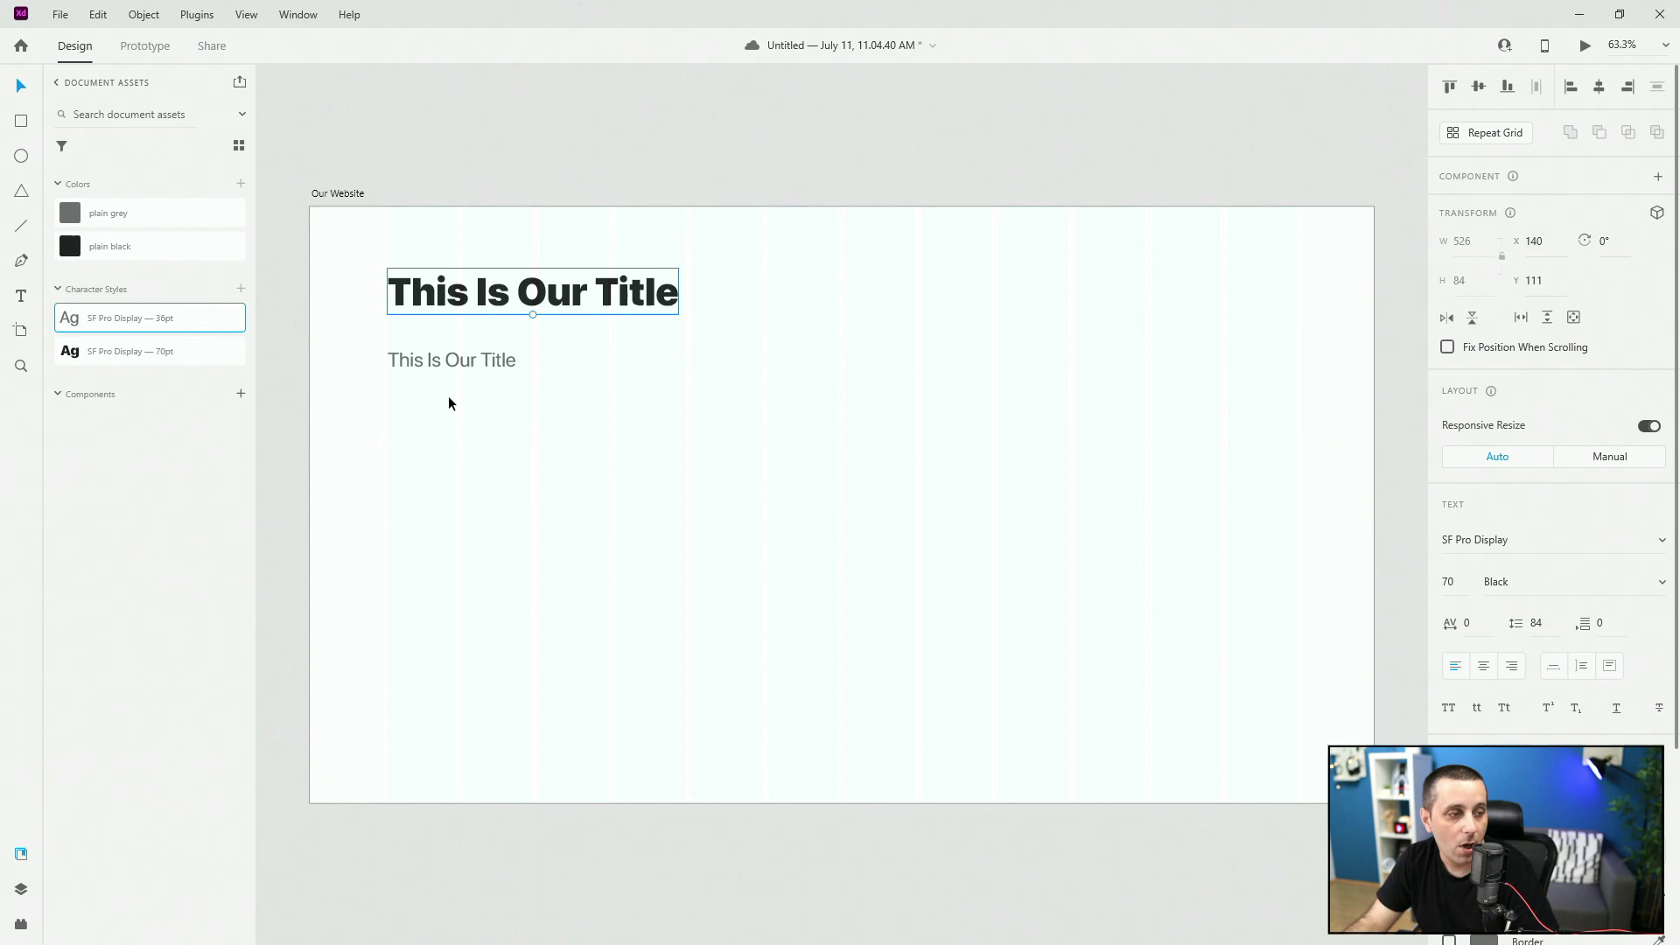
{"action": "left_click", "coordinate": [455, 362]}
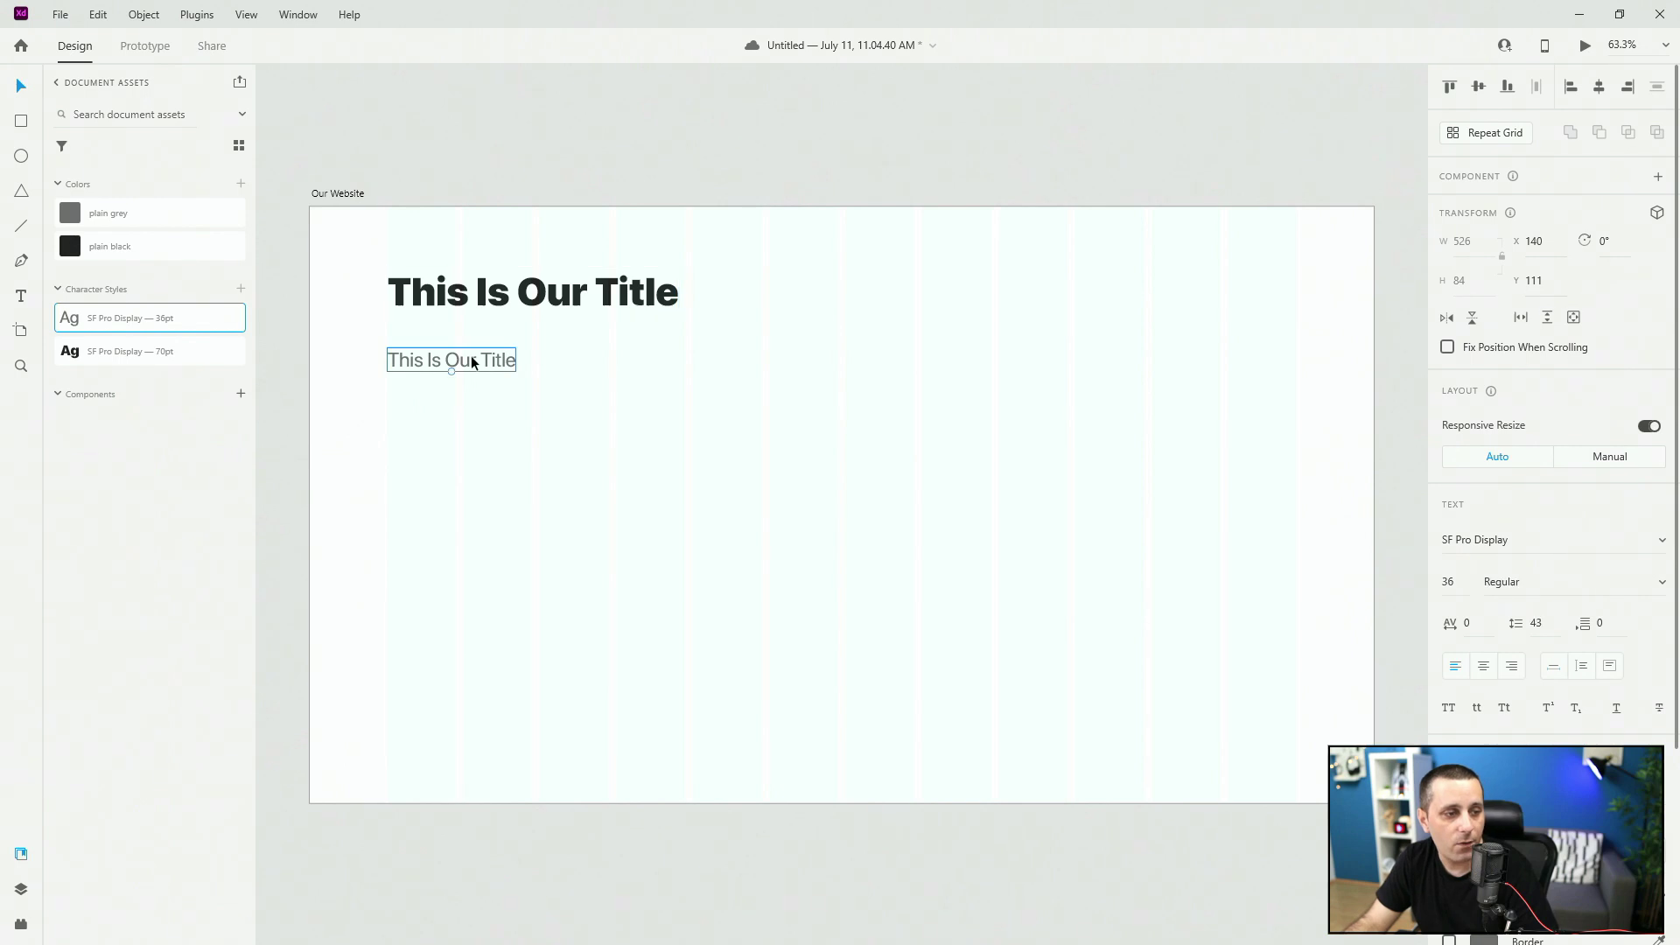
{"action": "left_click", "coordinate": [149, 353]}
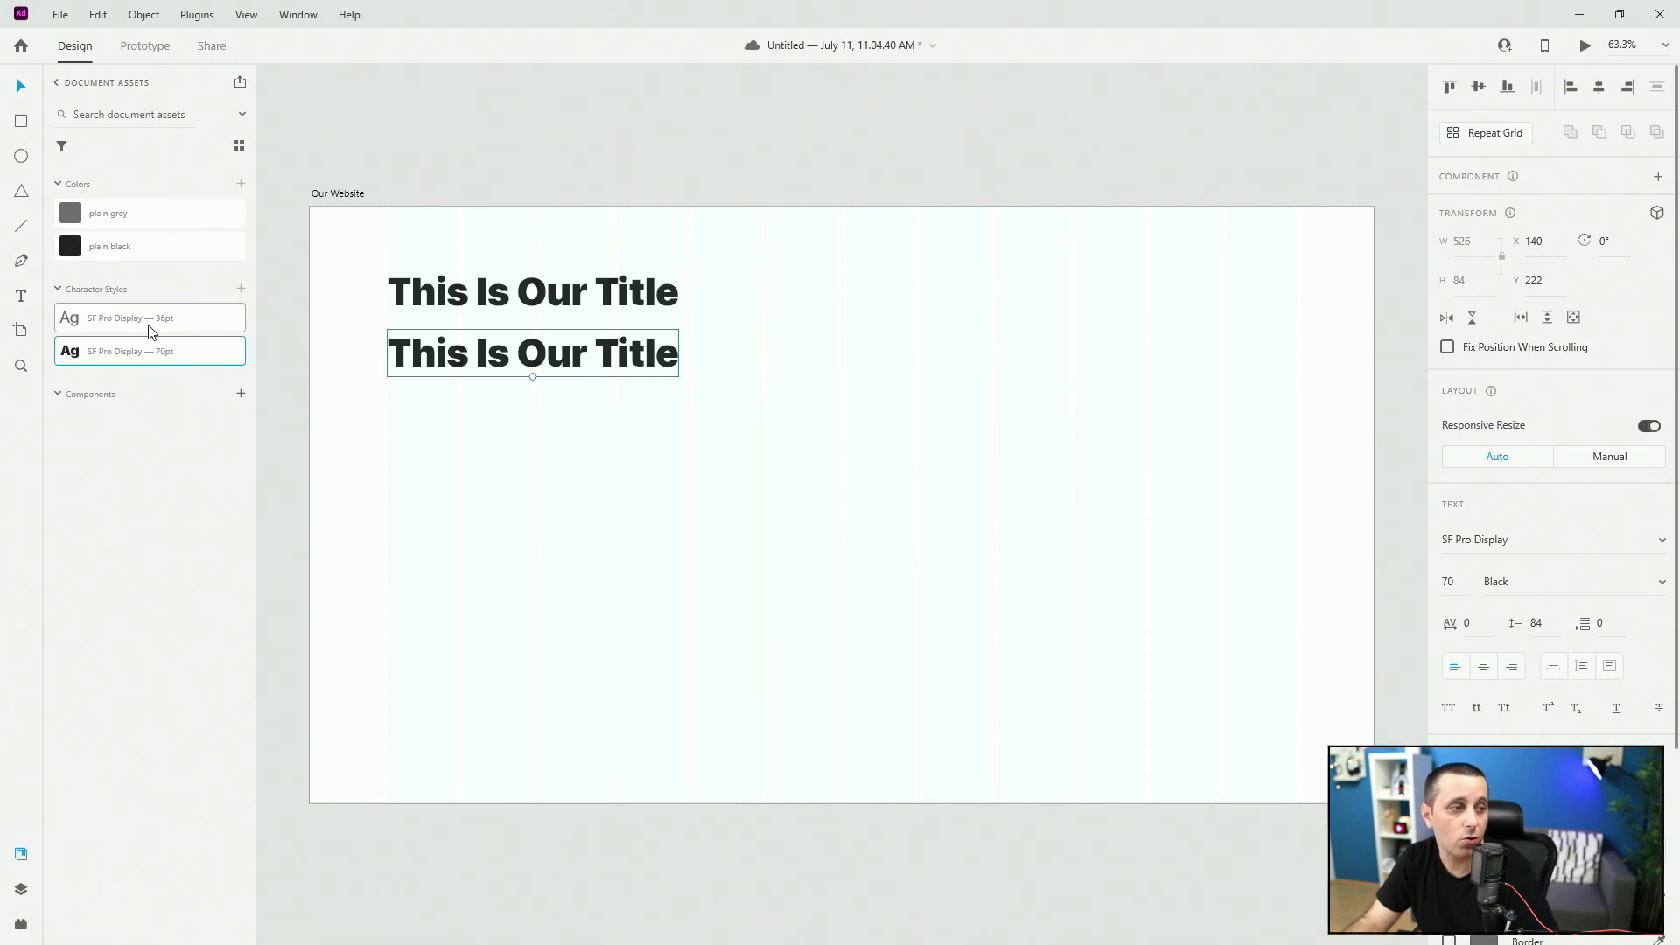
{"action": "left_click", "coordinate": [151, 326]}
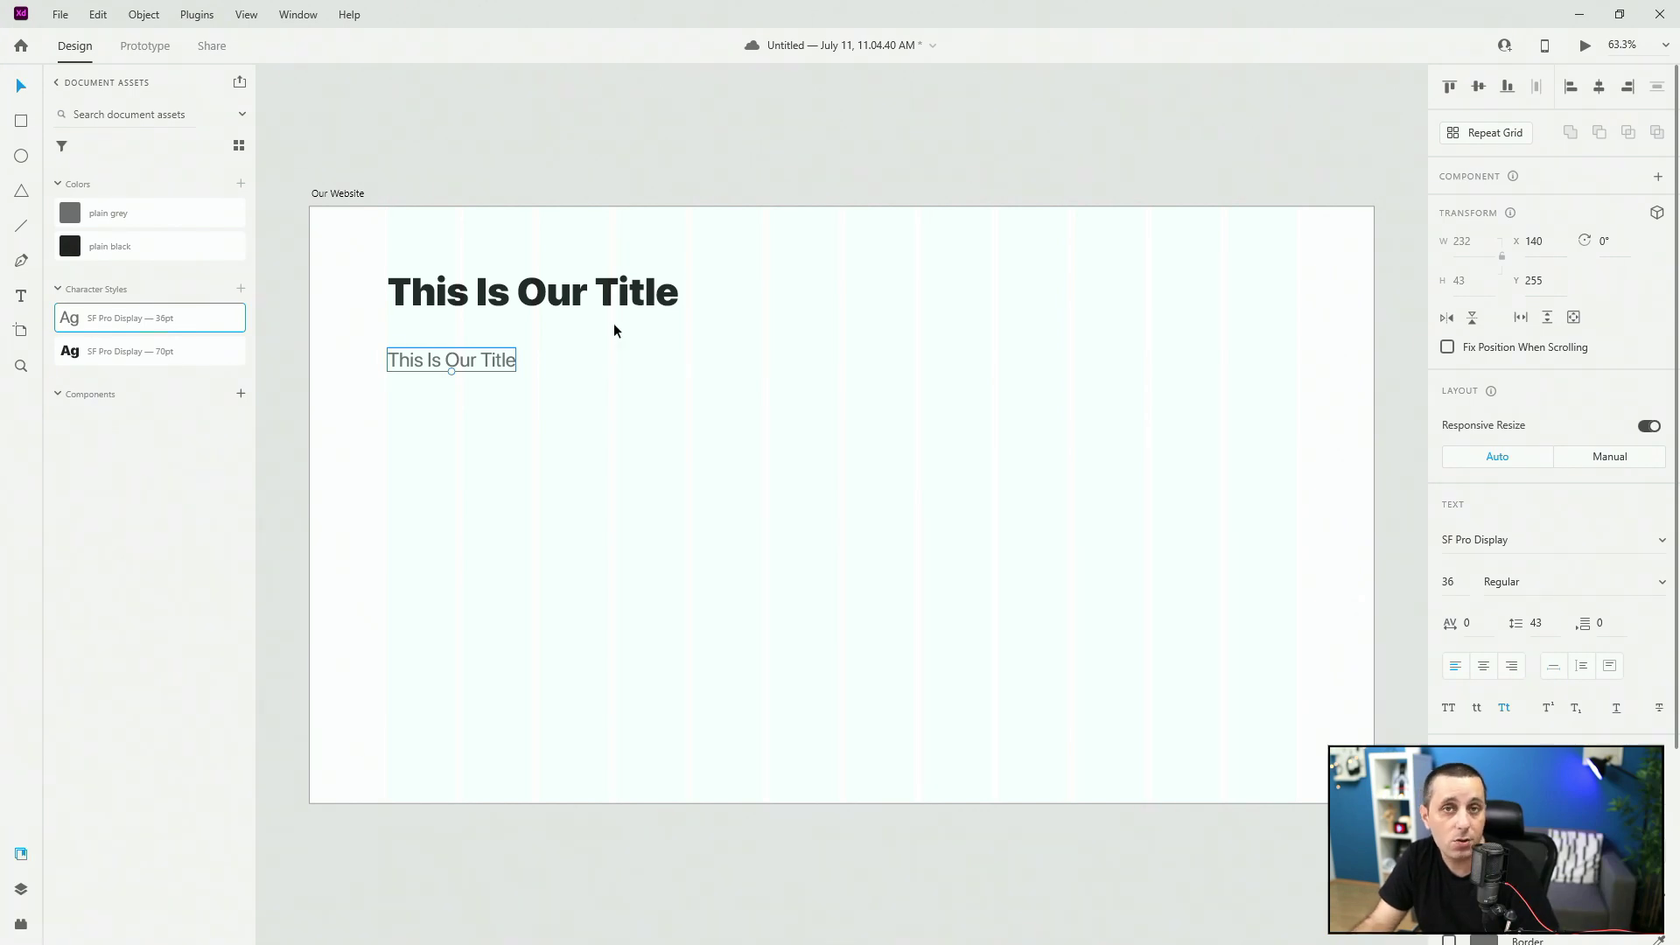
{"action": "left_click", "coordinate": [238, 146]}
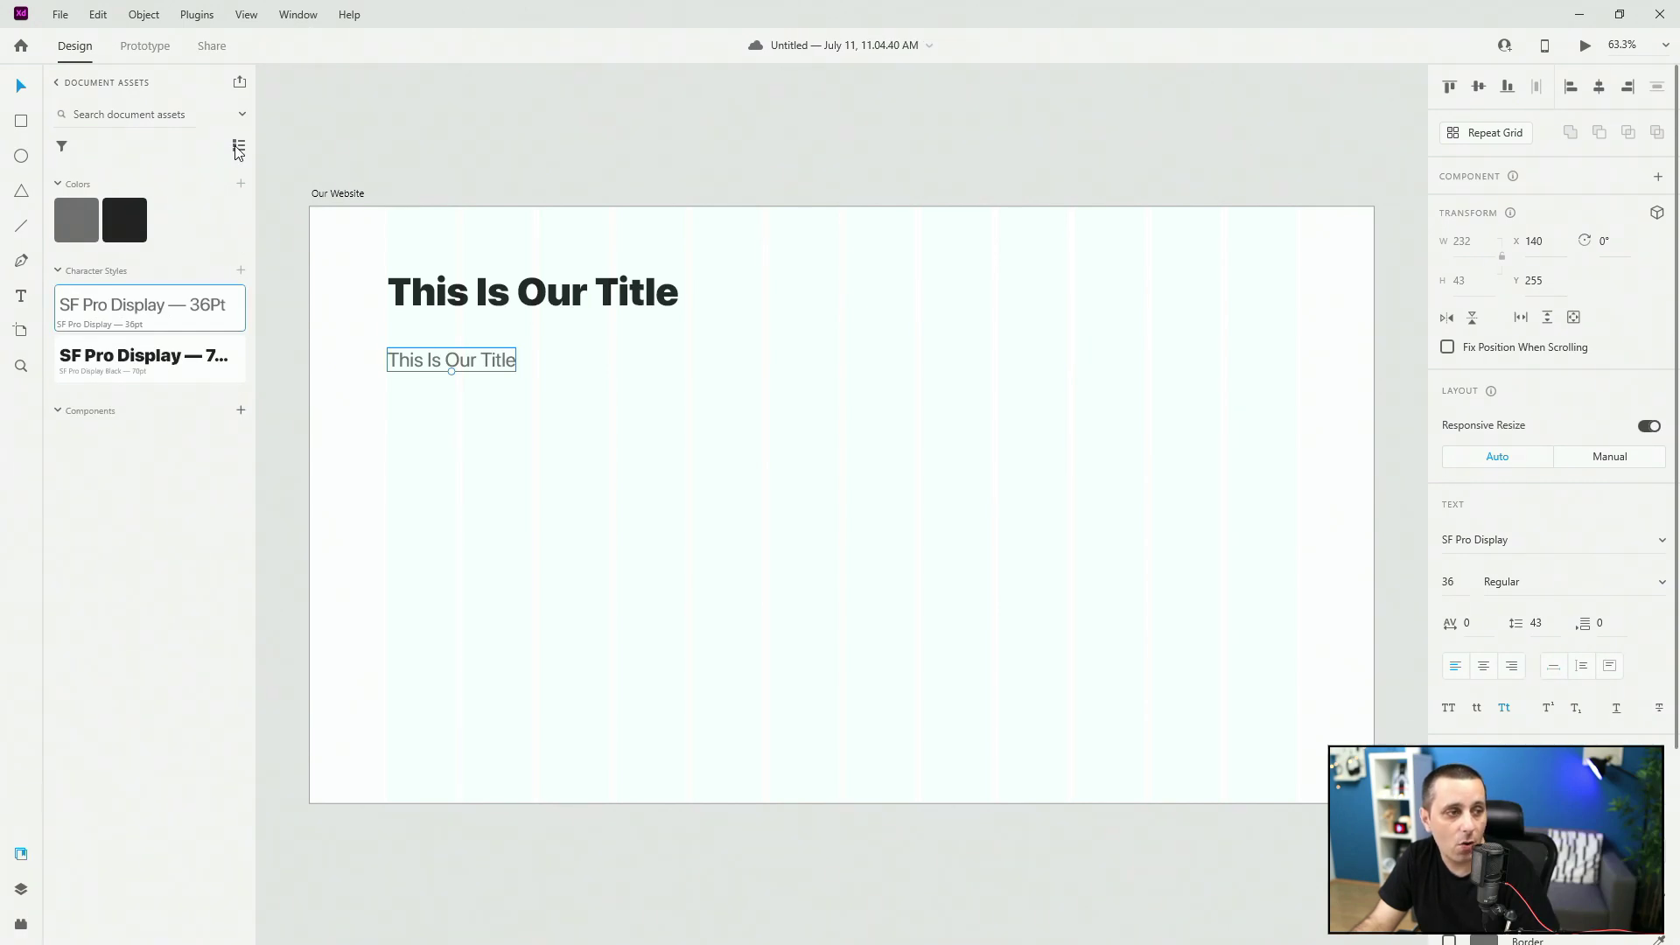
{"action": "left_click", "coordinate": [238, 147]}
{"action": "left_click", "coordinate": [238, 149]}
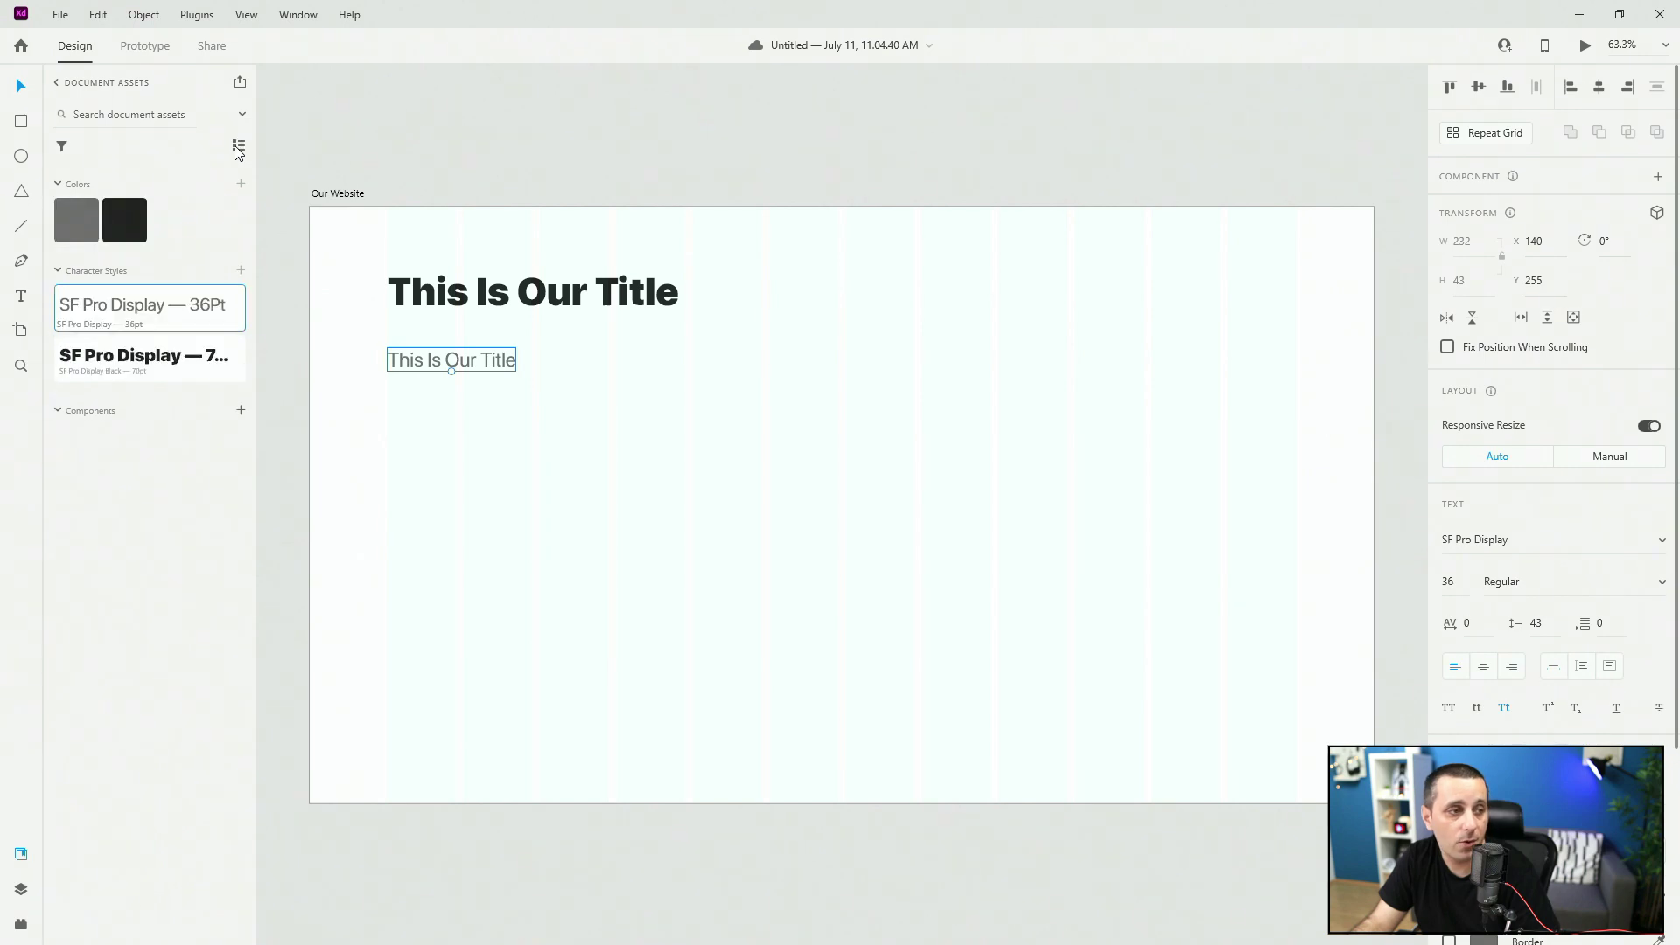
{"action": "left_click", "coordinate": [238, 148]}
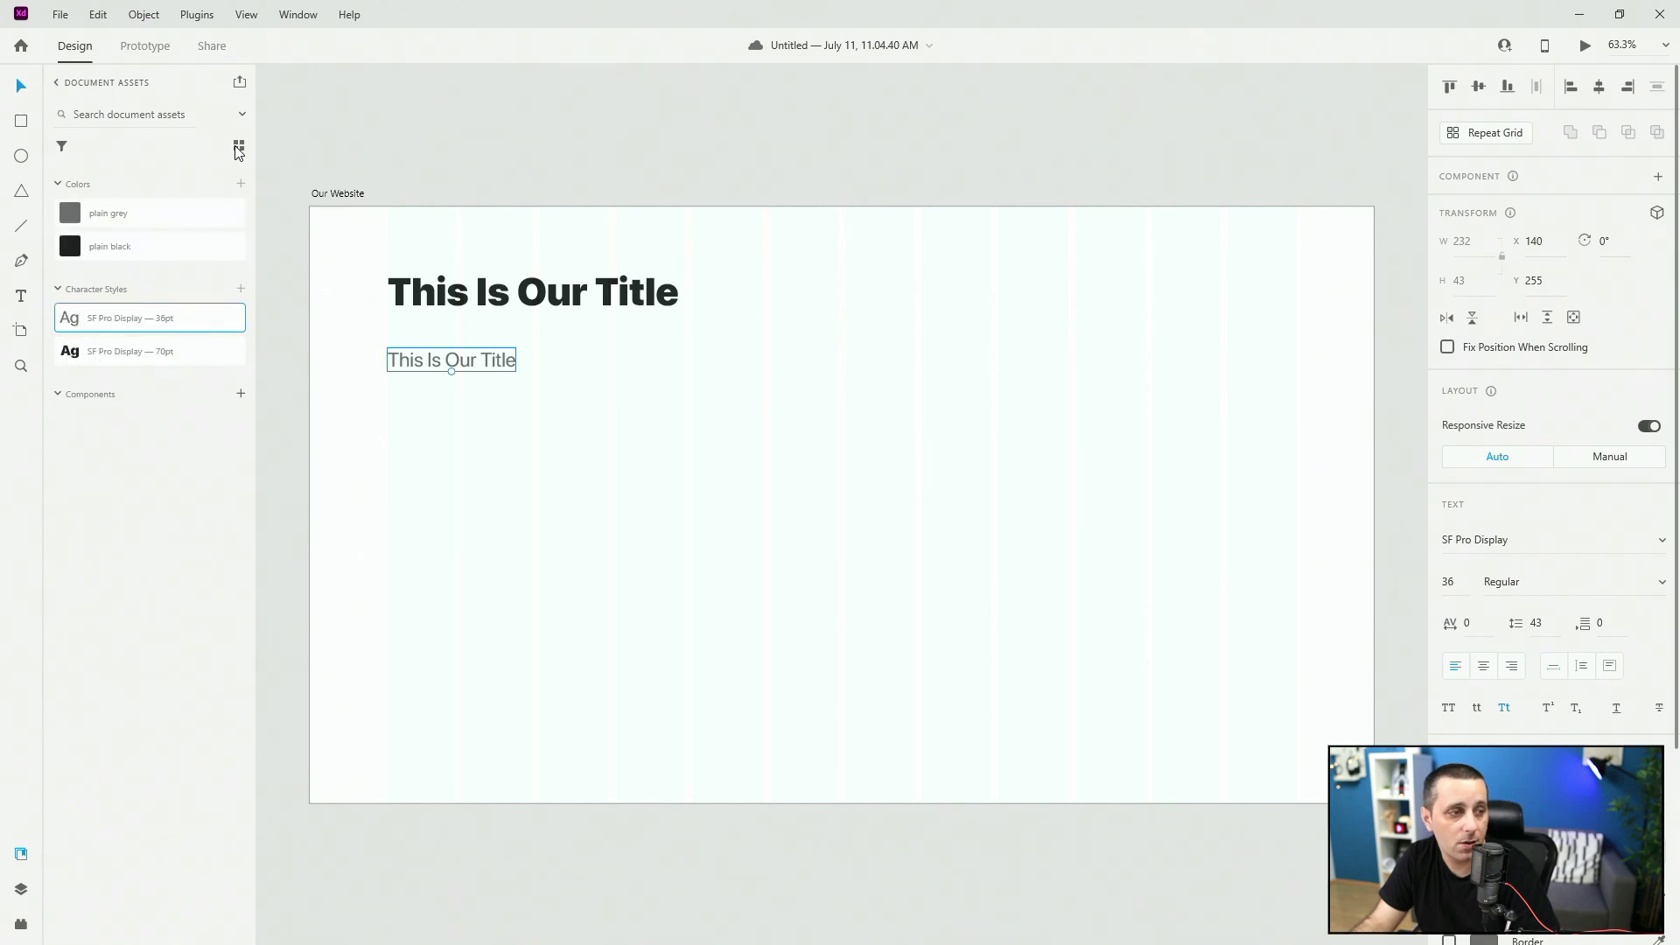
Filter Document Assets to Colors, Character Styles and Local assets only.
{"action": "left_click", "coordinate": [61, 149]}
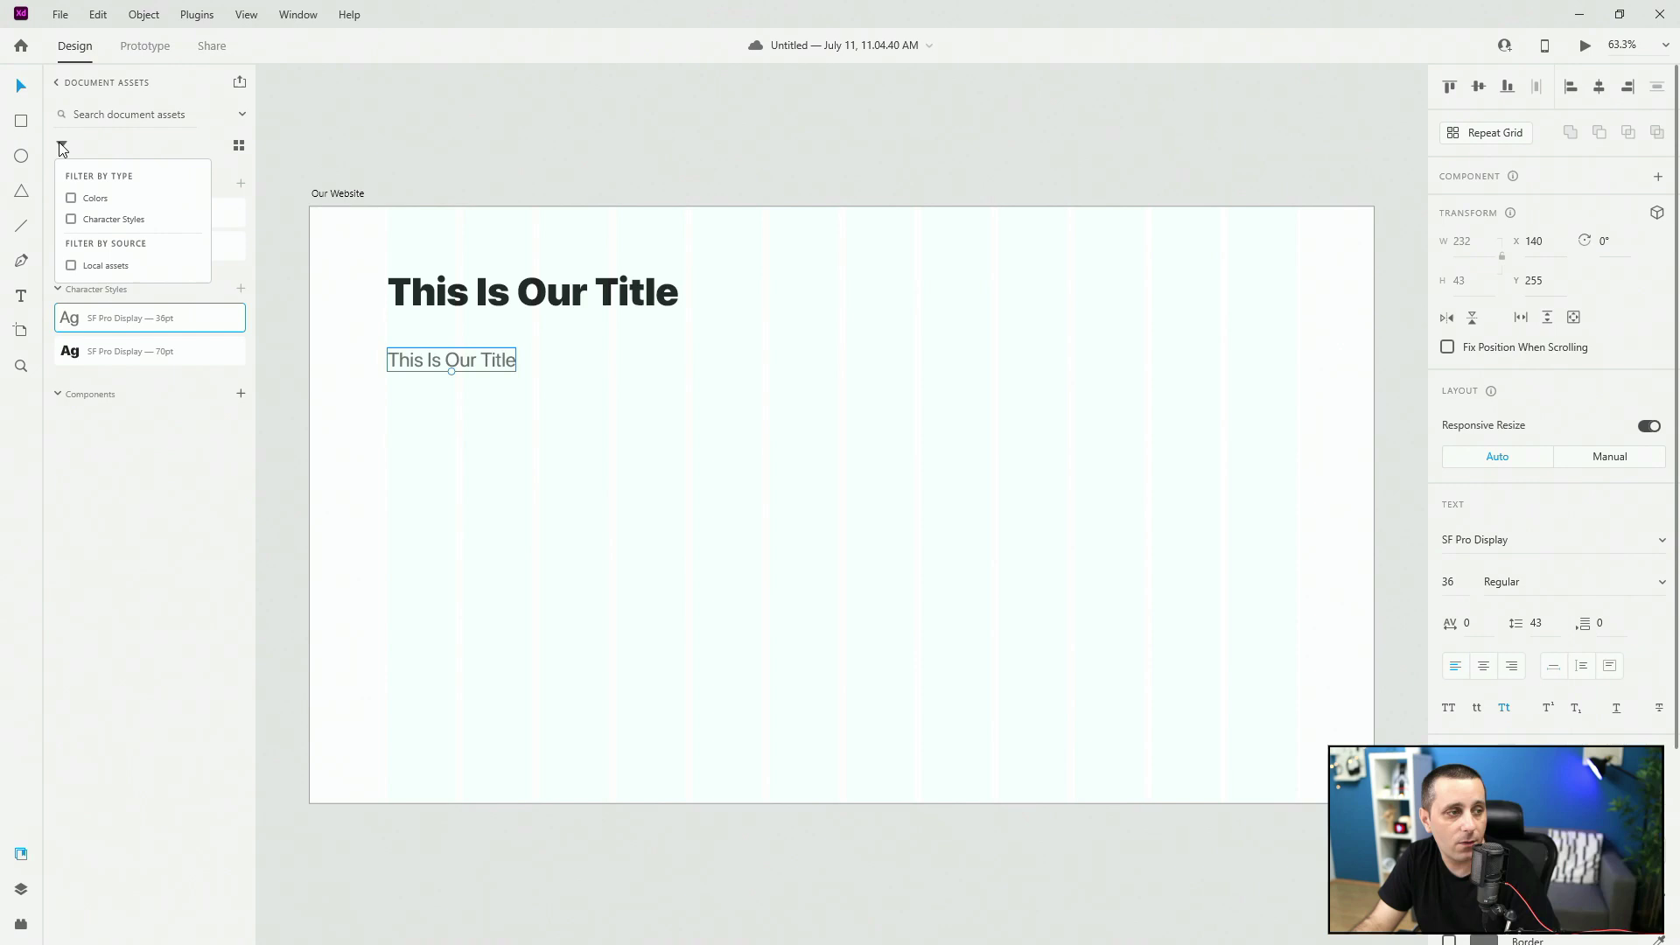
{"action": "left_click", "coordinate": [72, 199]}
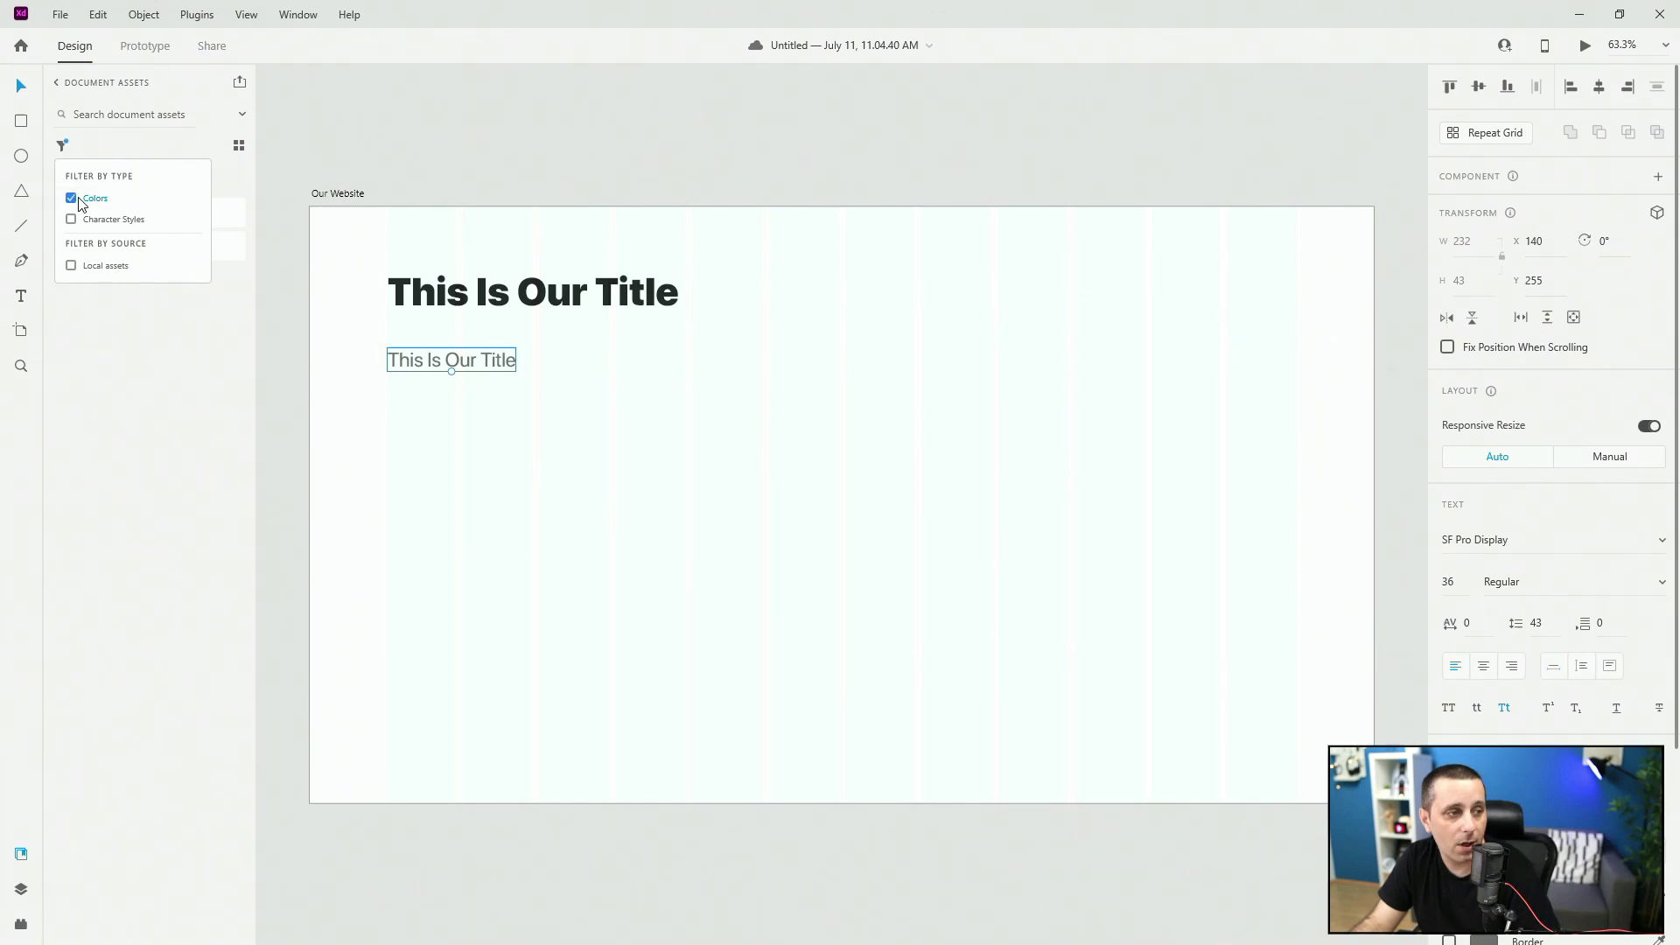
{"action": "left_click", "coordinate": [89, 376]}
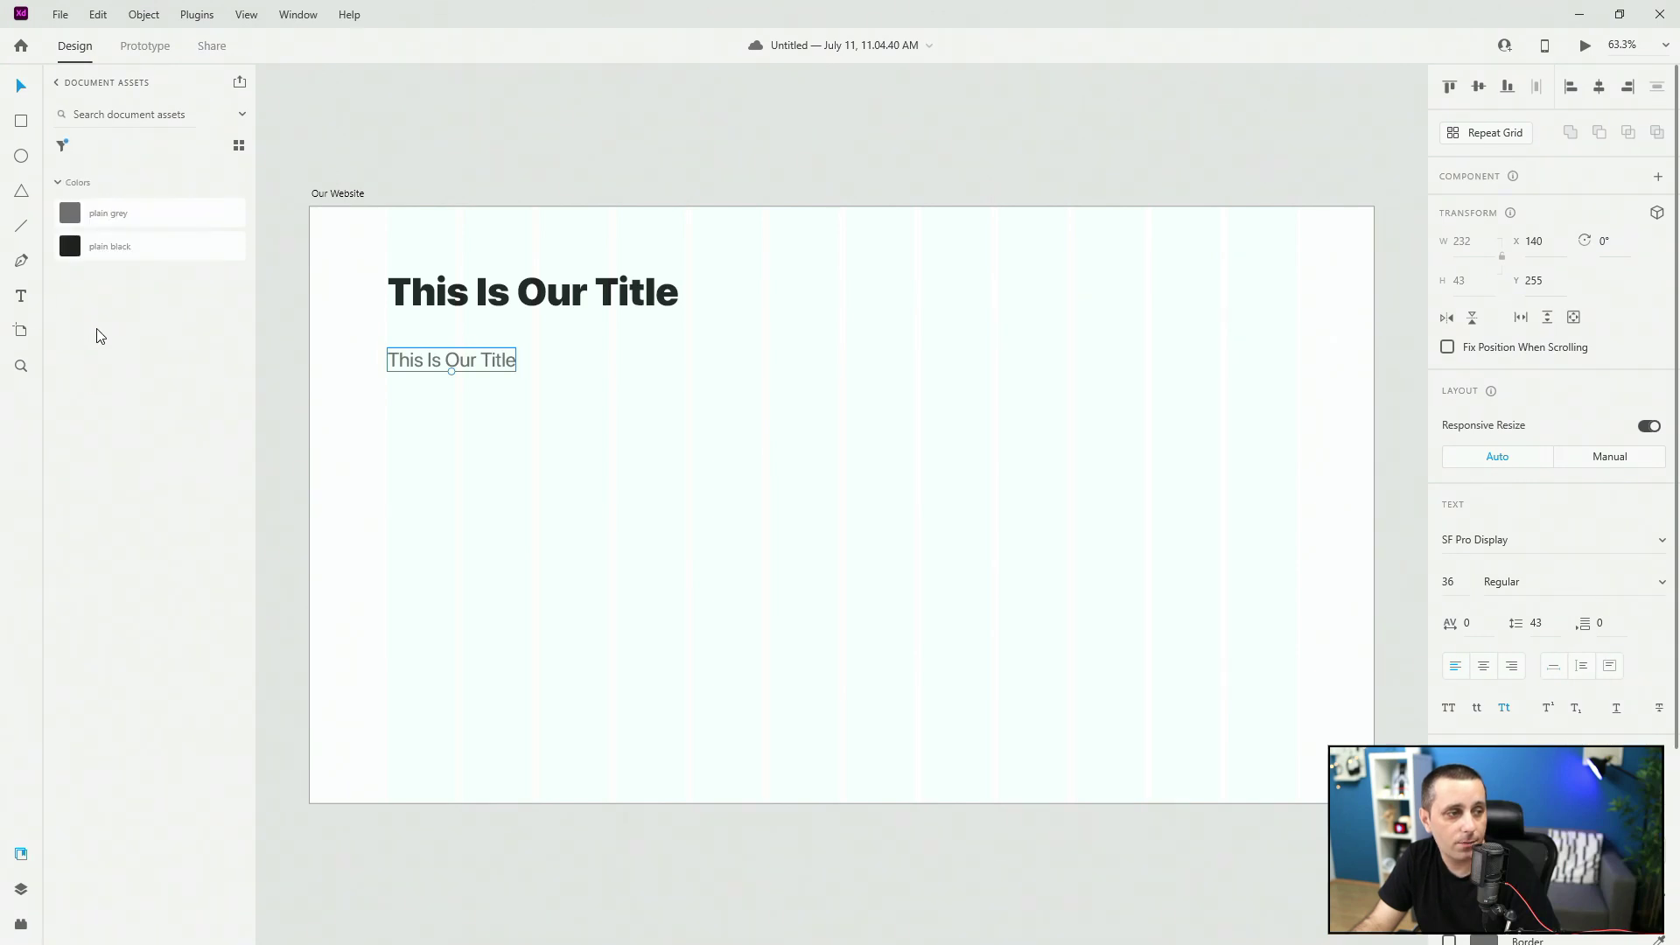
{"action": "left_click", "coordinate": [68, 151]}
{"action": "left_click", "coordinate": [99, 220]}
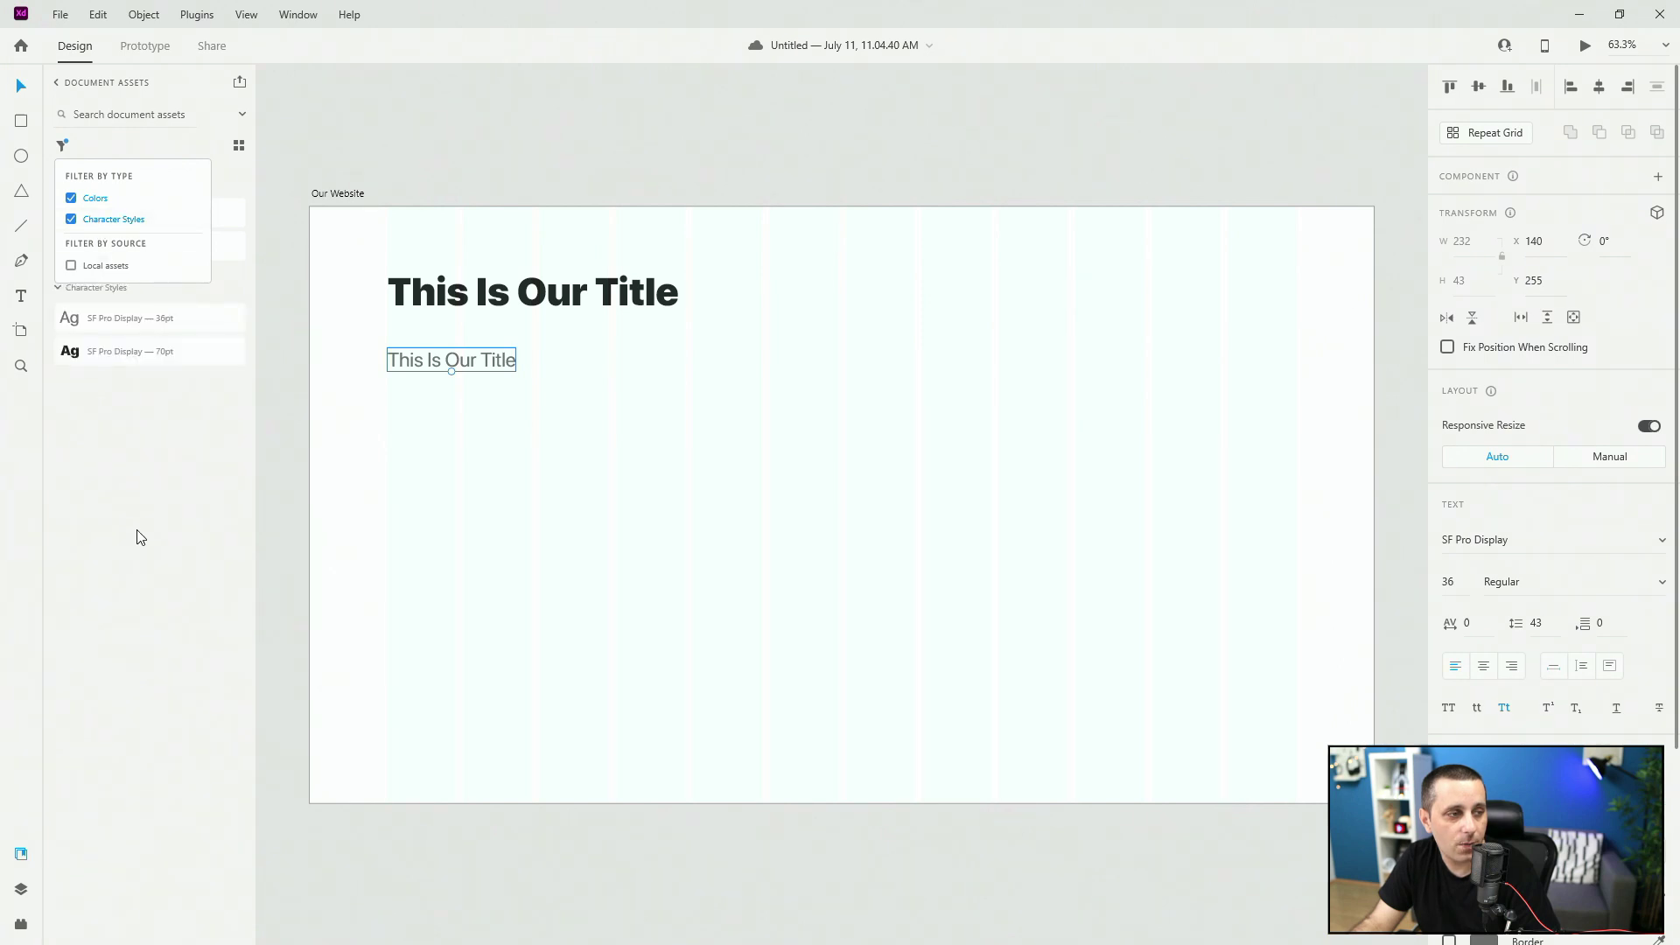
{"action": "left_click", "coordinate": [140, 536]}
{"action": "left_click", "coordinate": [61, 148]}
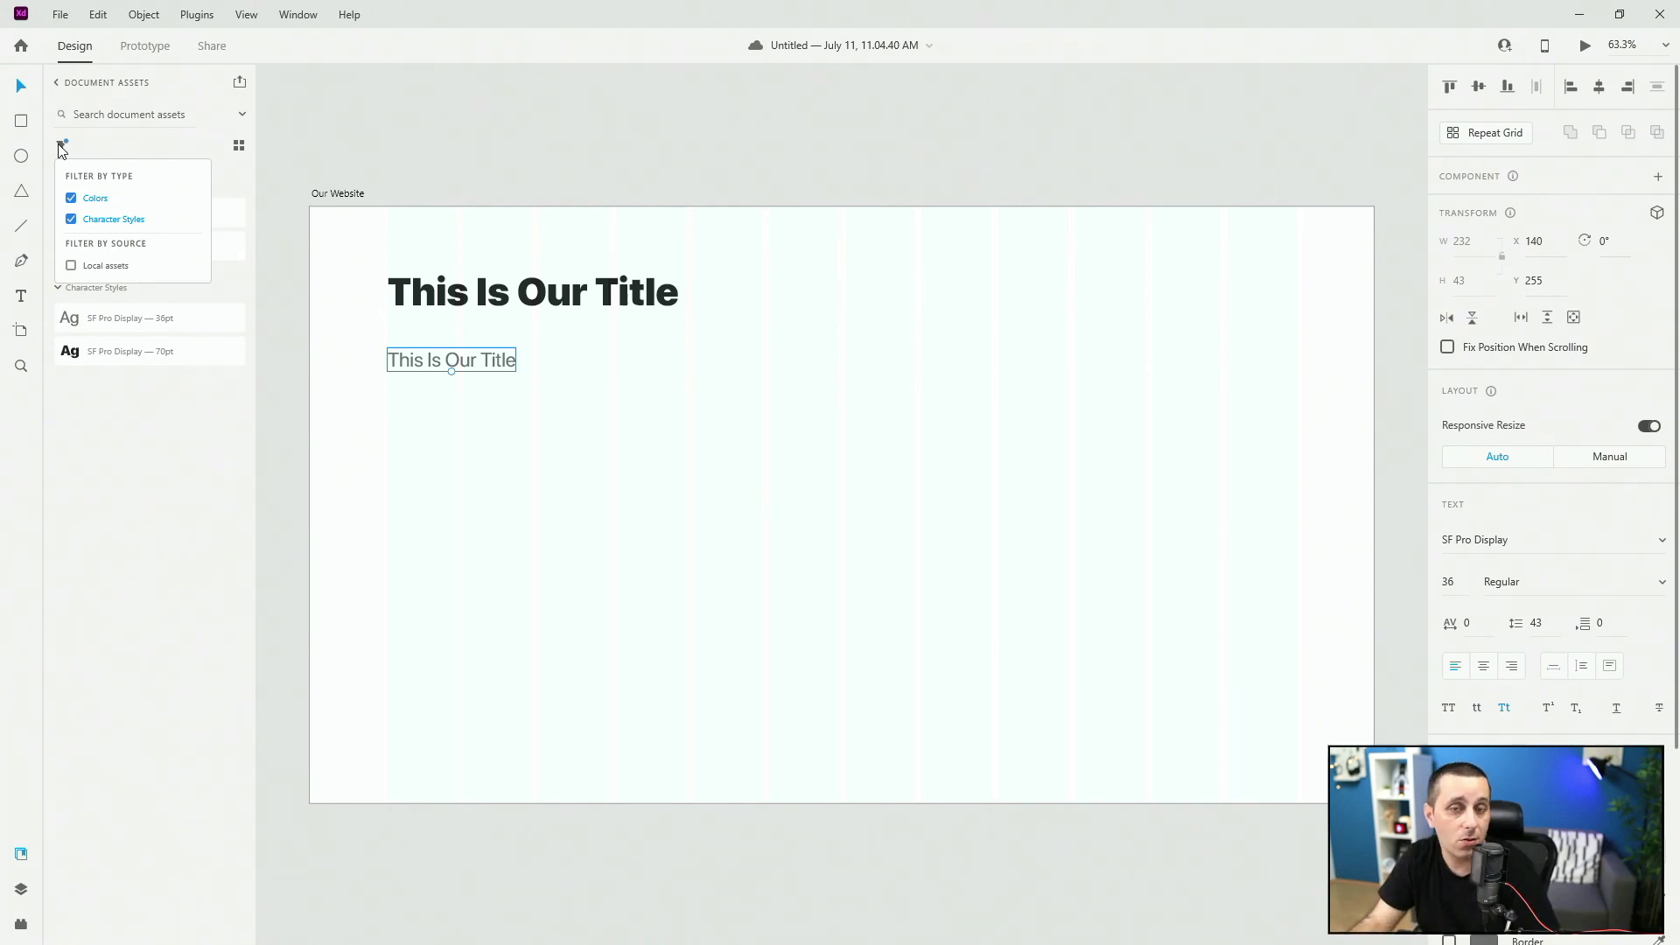
{"action": "left_click", "coordinate": [112, 272]}
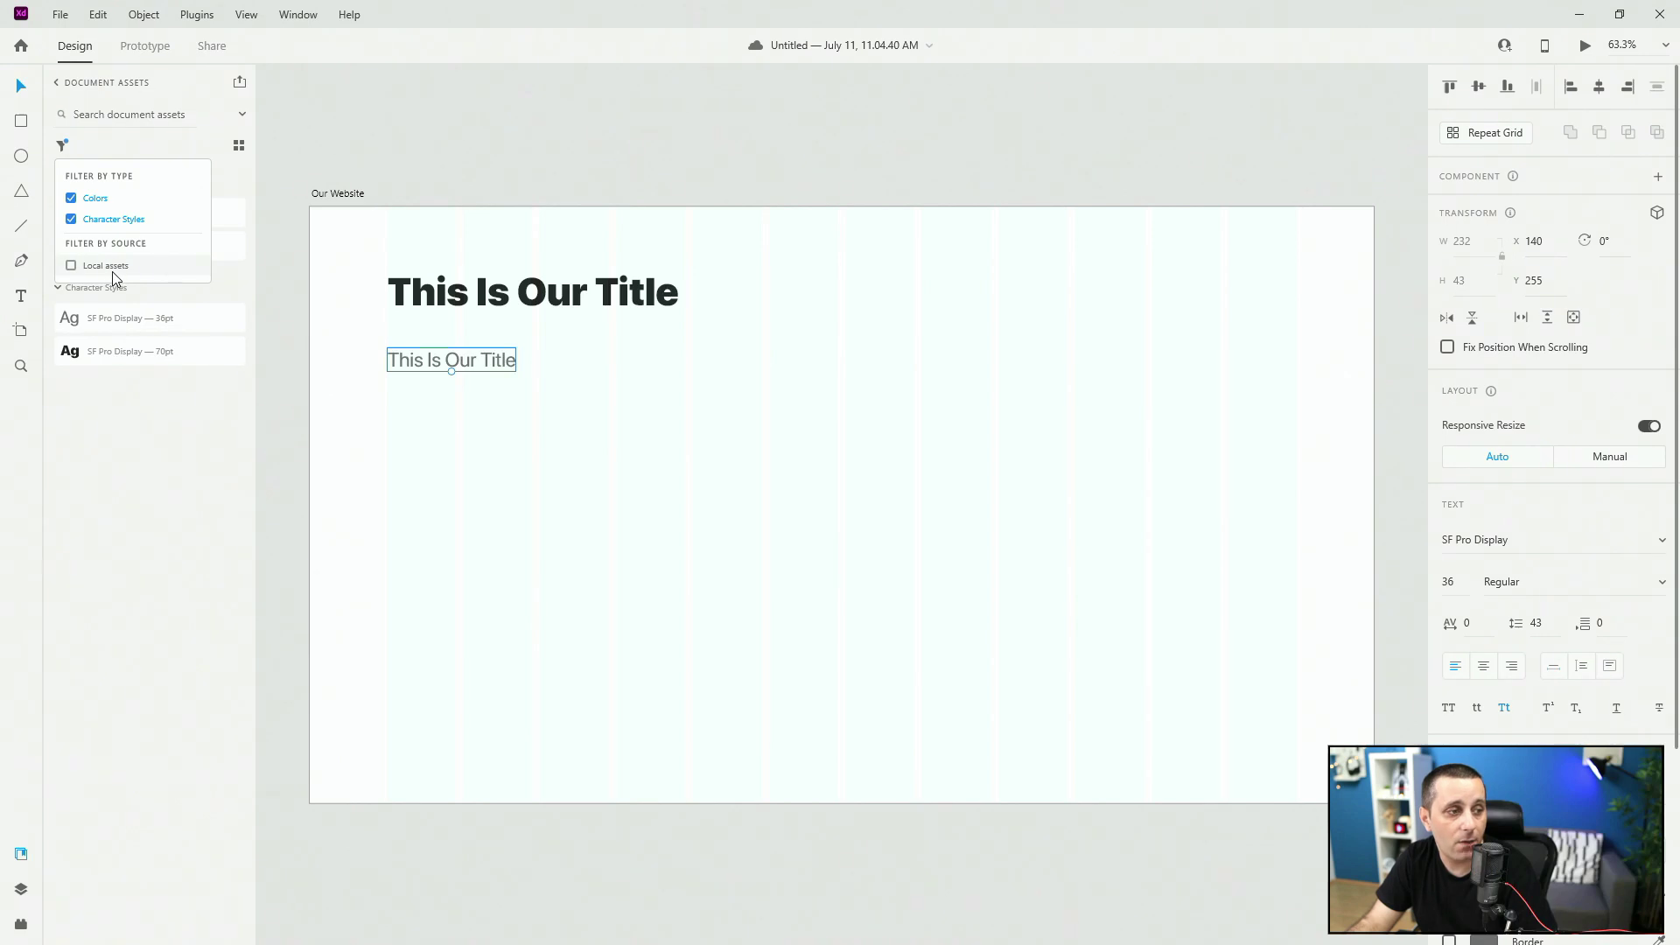
{"action": "left_click", "coordinate": [61, 145]}
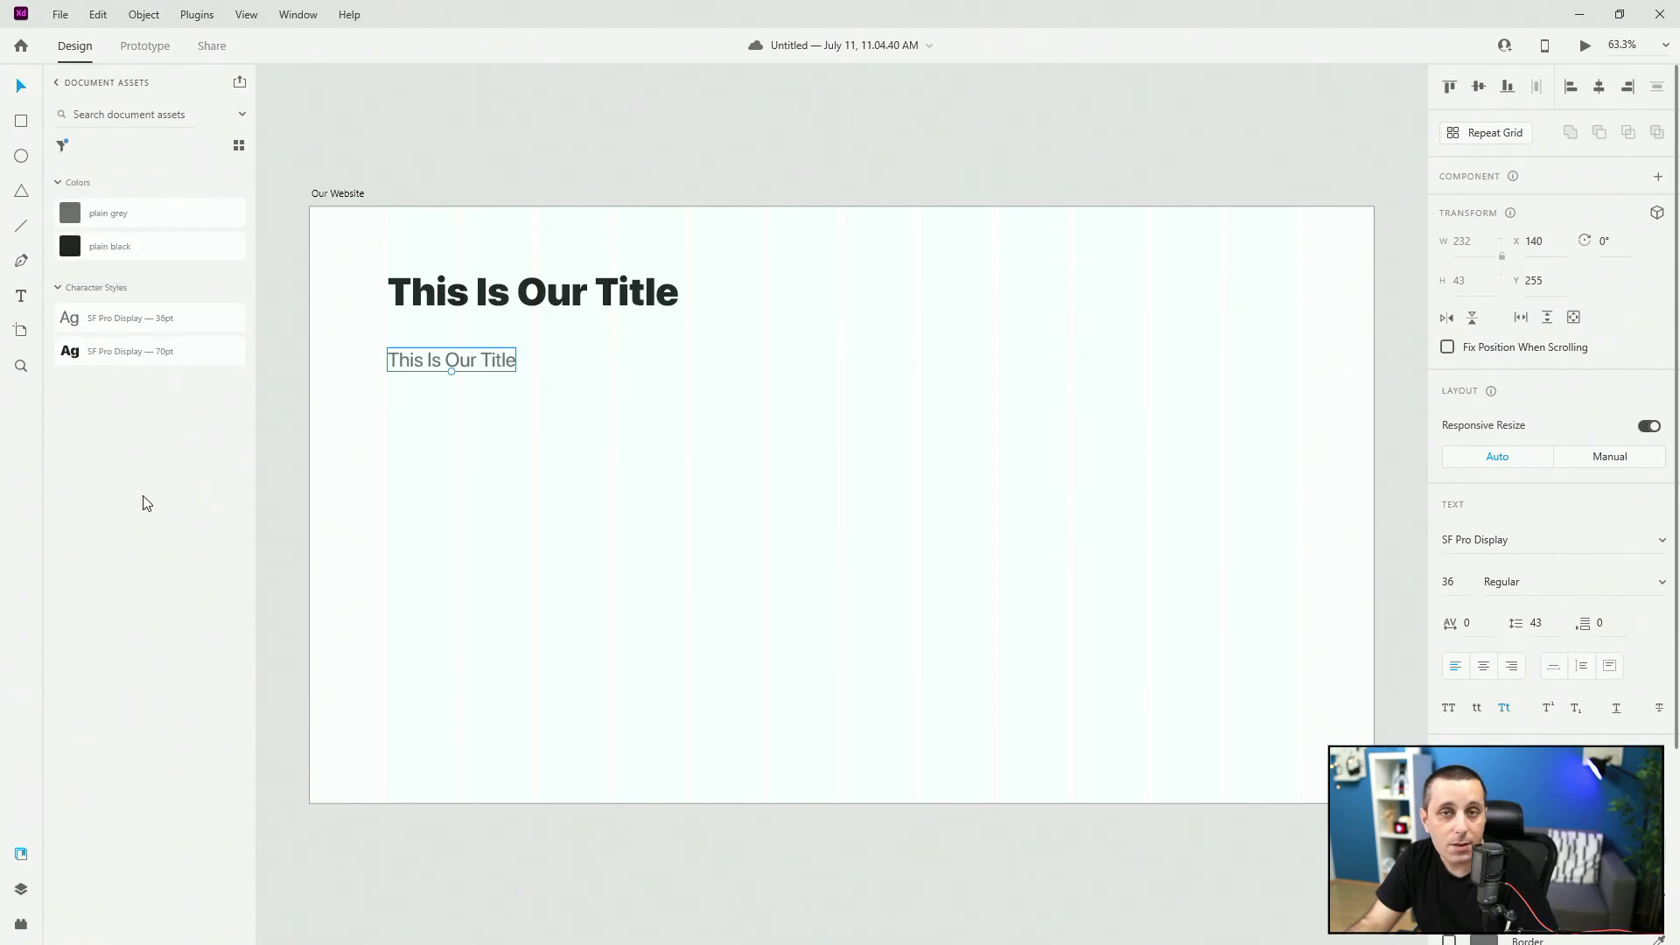